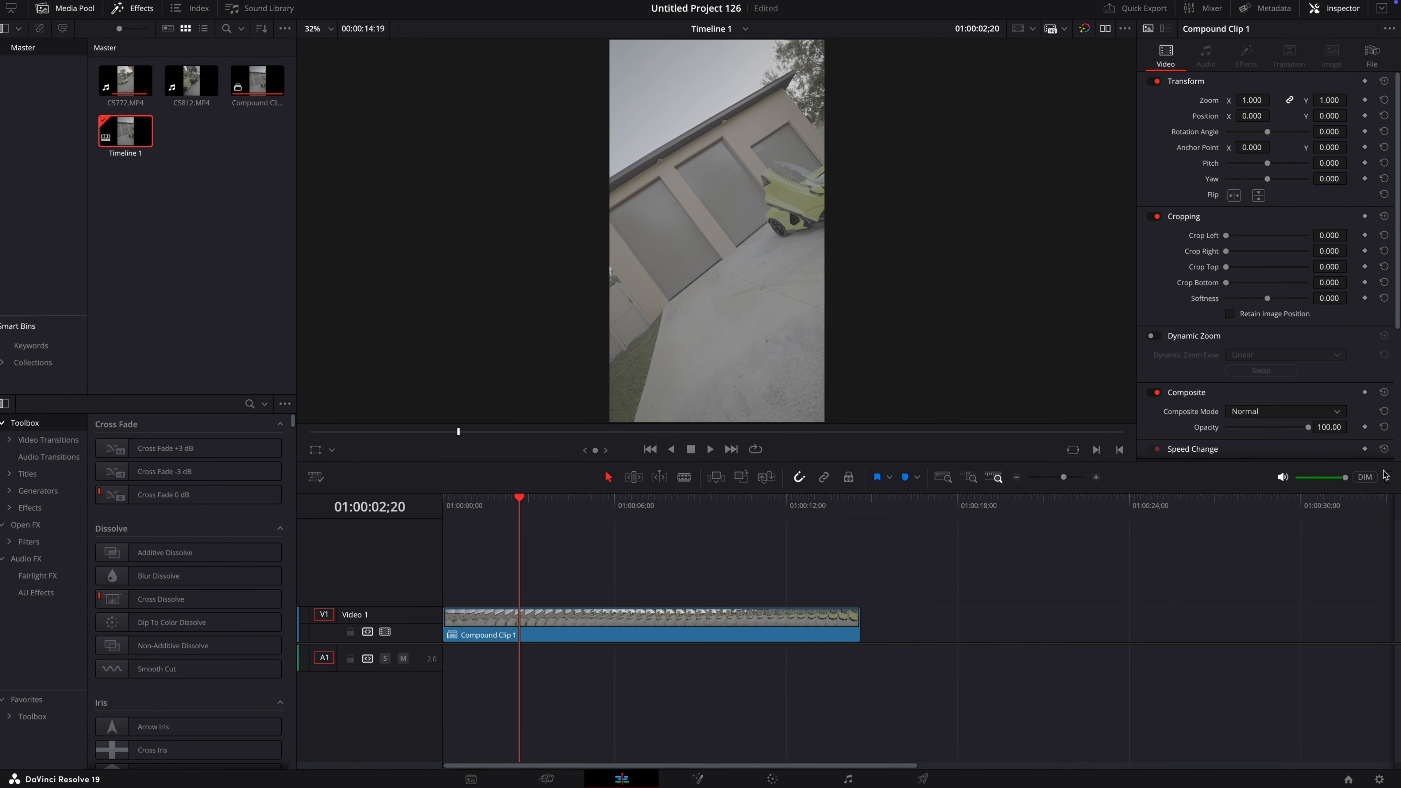
Step: Add markers on the timeline at 01:00:02:20 and 01:00:07:18
{"action": "left_click", "coordinate": [907, 477]}
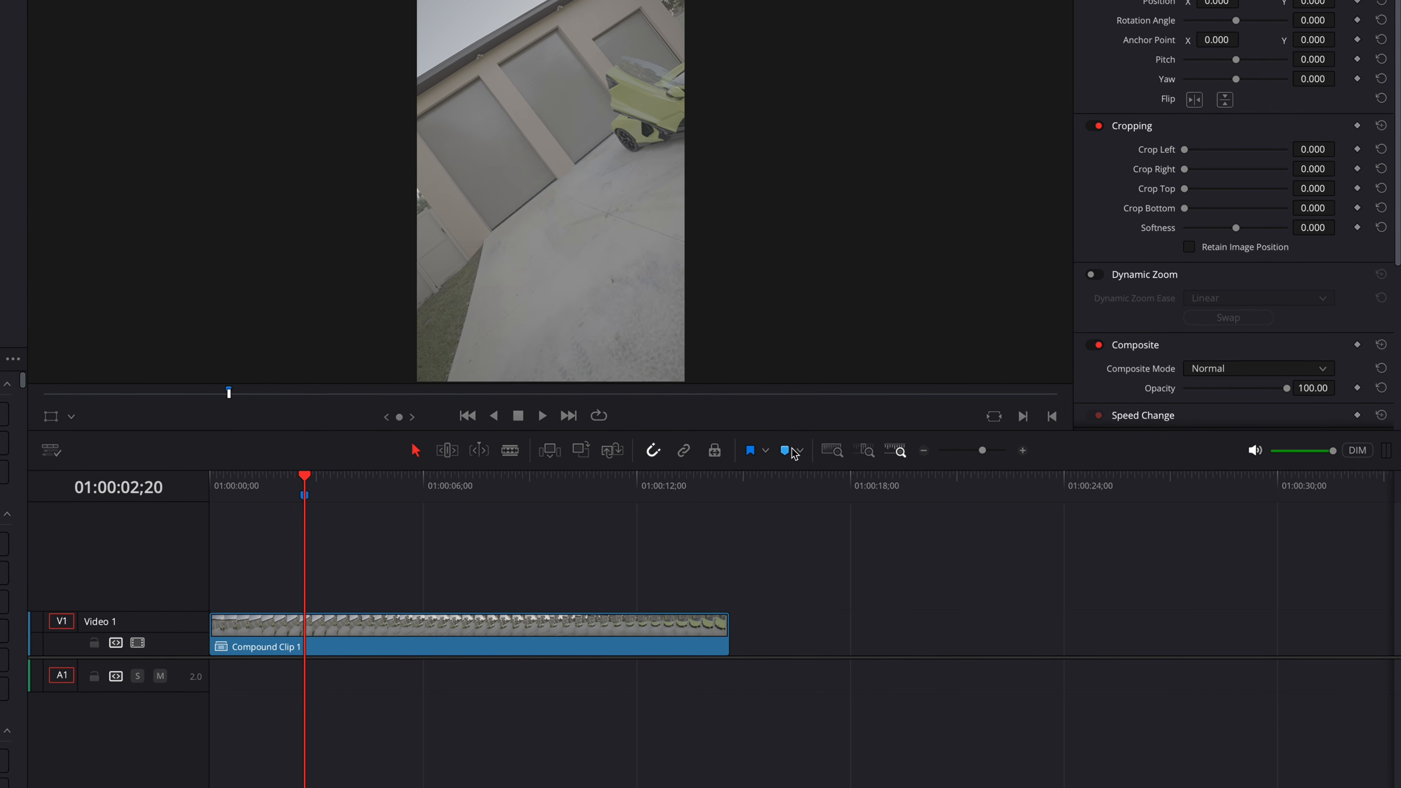
{"action": "key", "text": "space"}
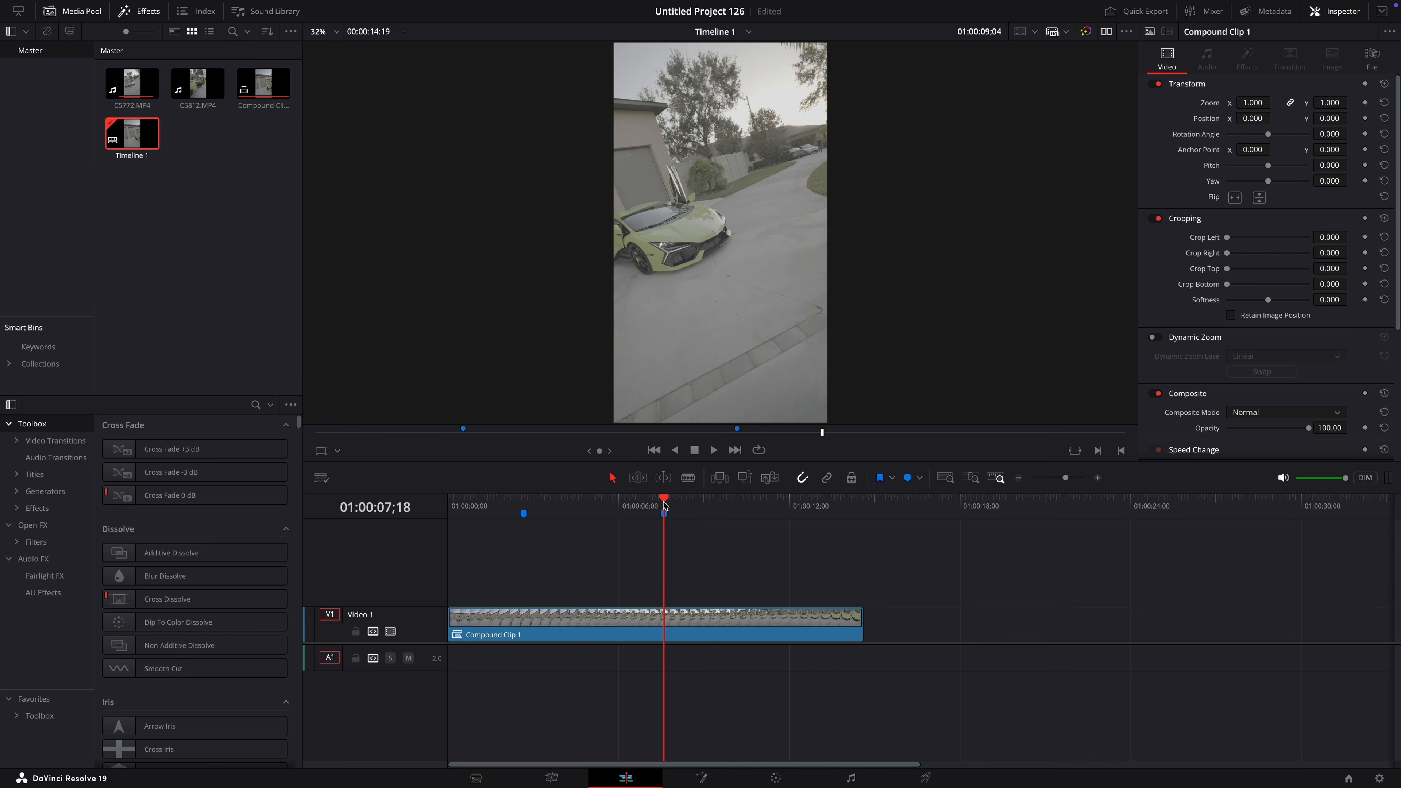
Step: Open the compound clip in Fusion, show the keyframes editor and move the playhead to the second marker at frame 228
{"action": "key", "text": "shift+5"}
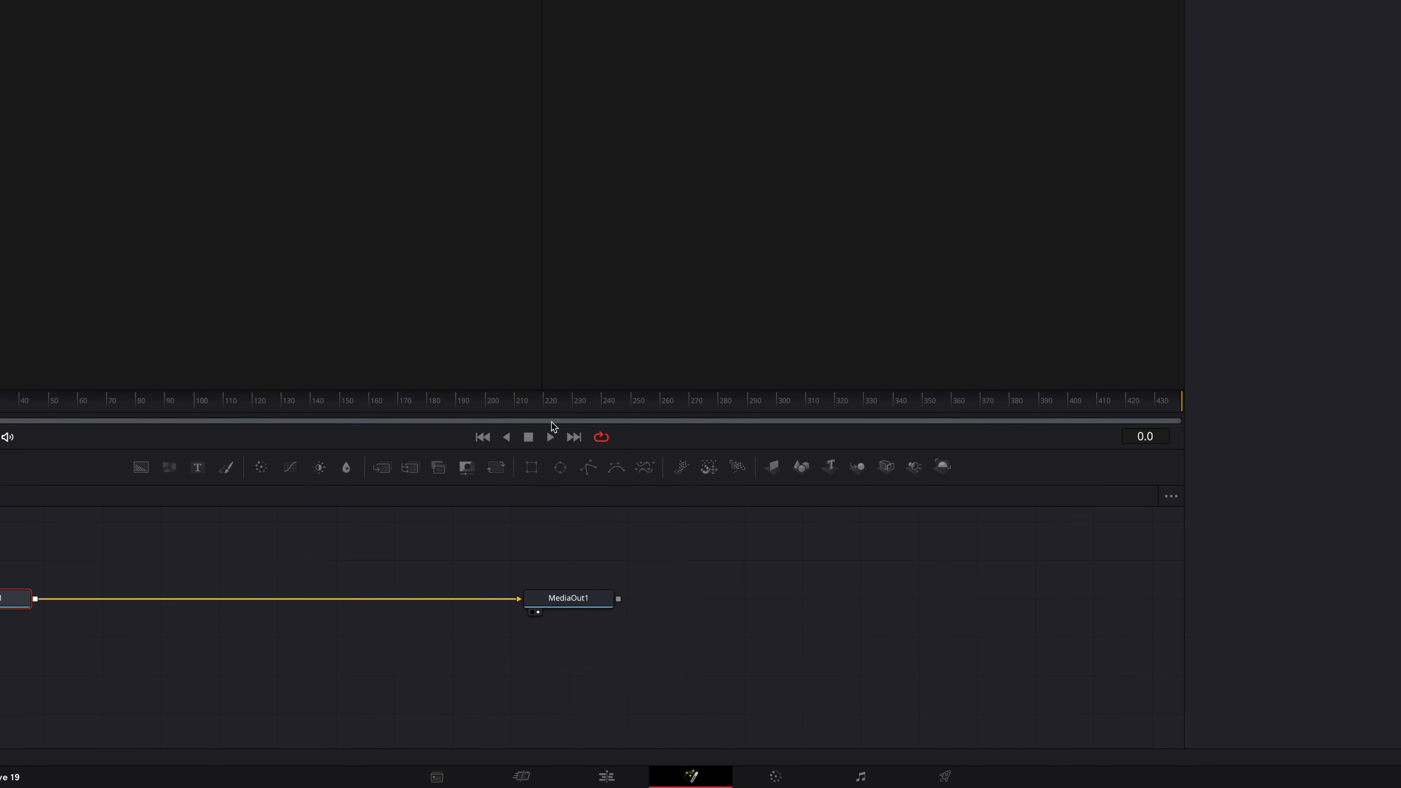
{"action": "left_click_drag", "start_coordinate": [657, 405], "coordinate": [514, 434]}
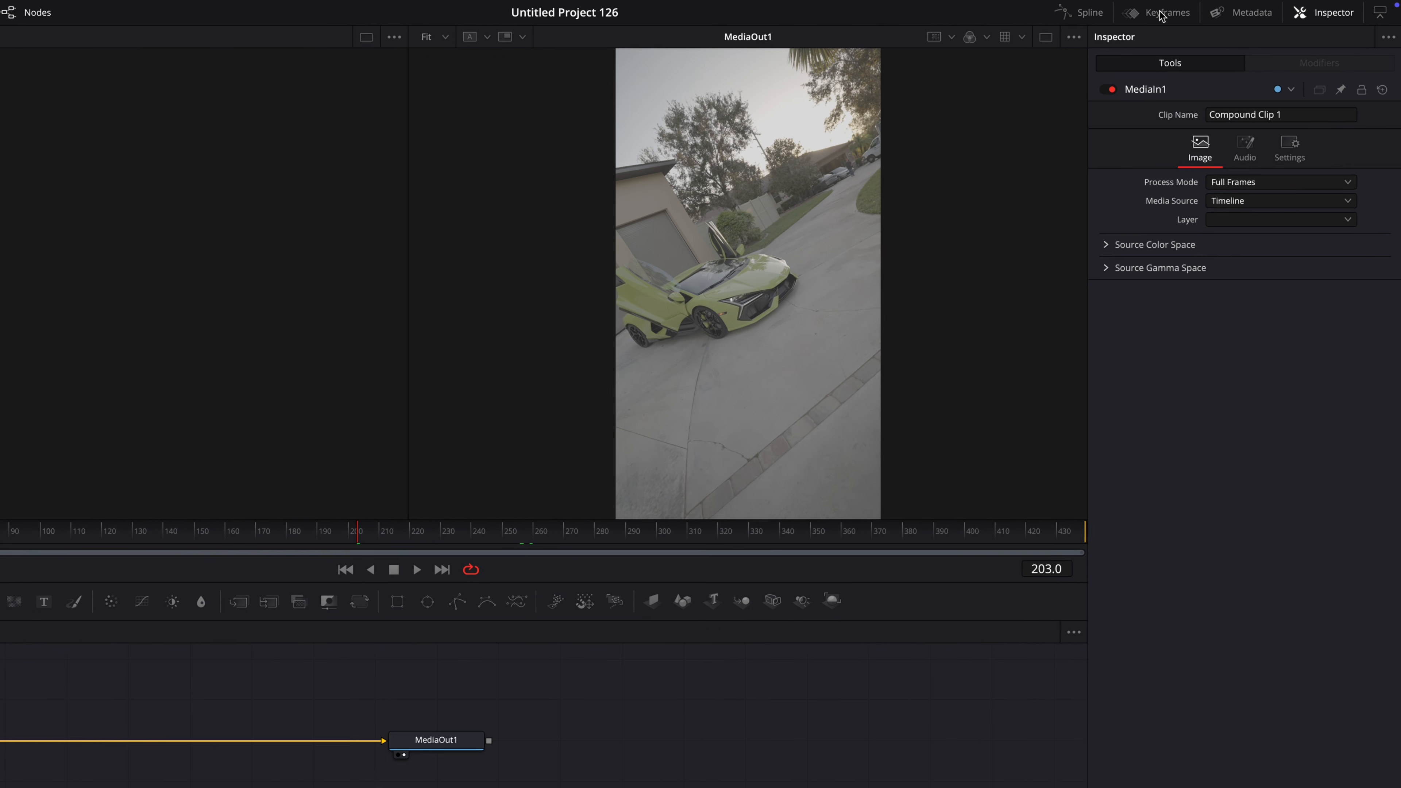
{"action": "left_click", "coordinate": [1162, 13]}
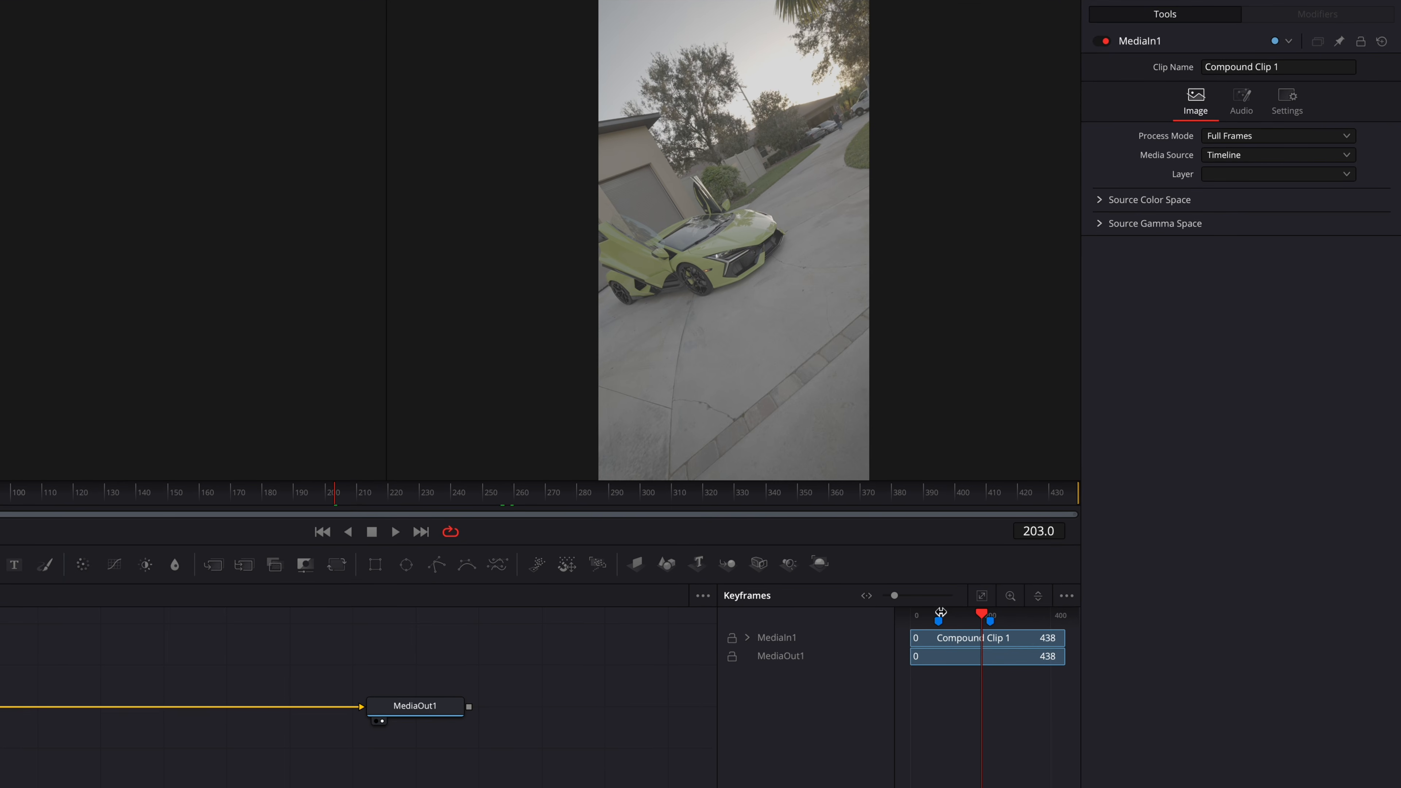
{"action": "left_click_drag", "start_coordinate": [979, 574], "coordinate": [987, 553]}
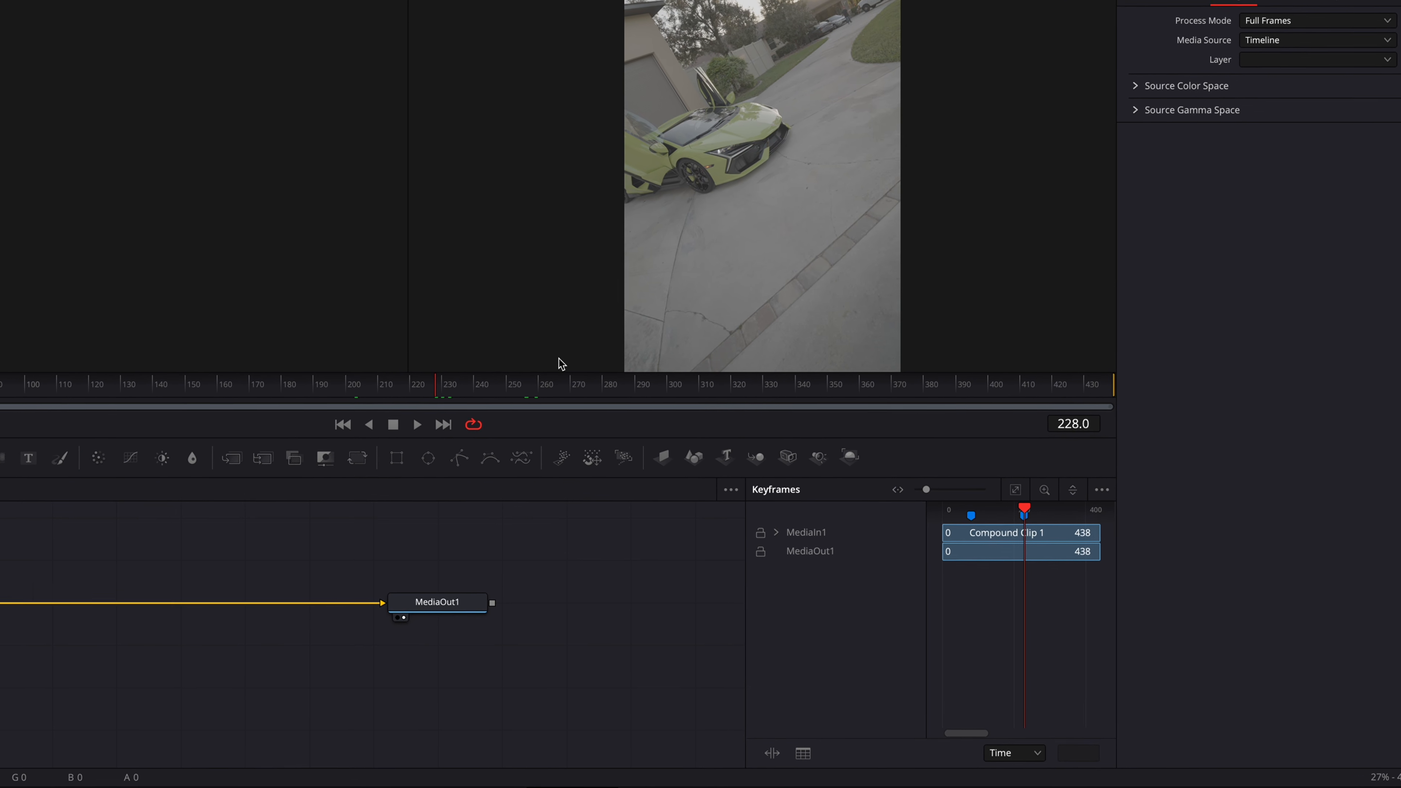
Step: Add a Tracker node between MediaIn1 and MediaOut1
{"action": "key", "text": "shift+space"}
{"action": "type", "text": "tracker"}
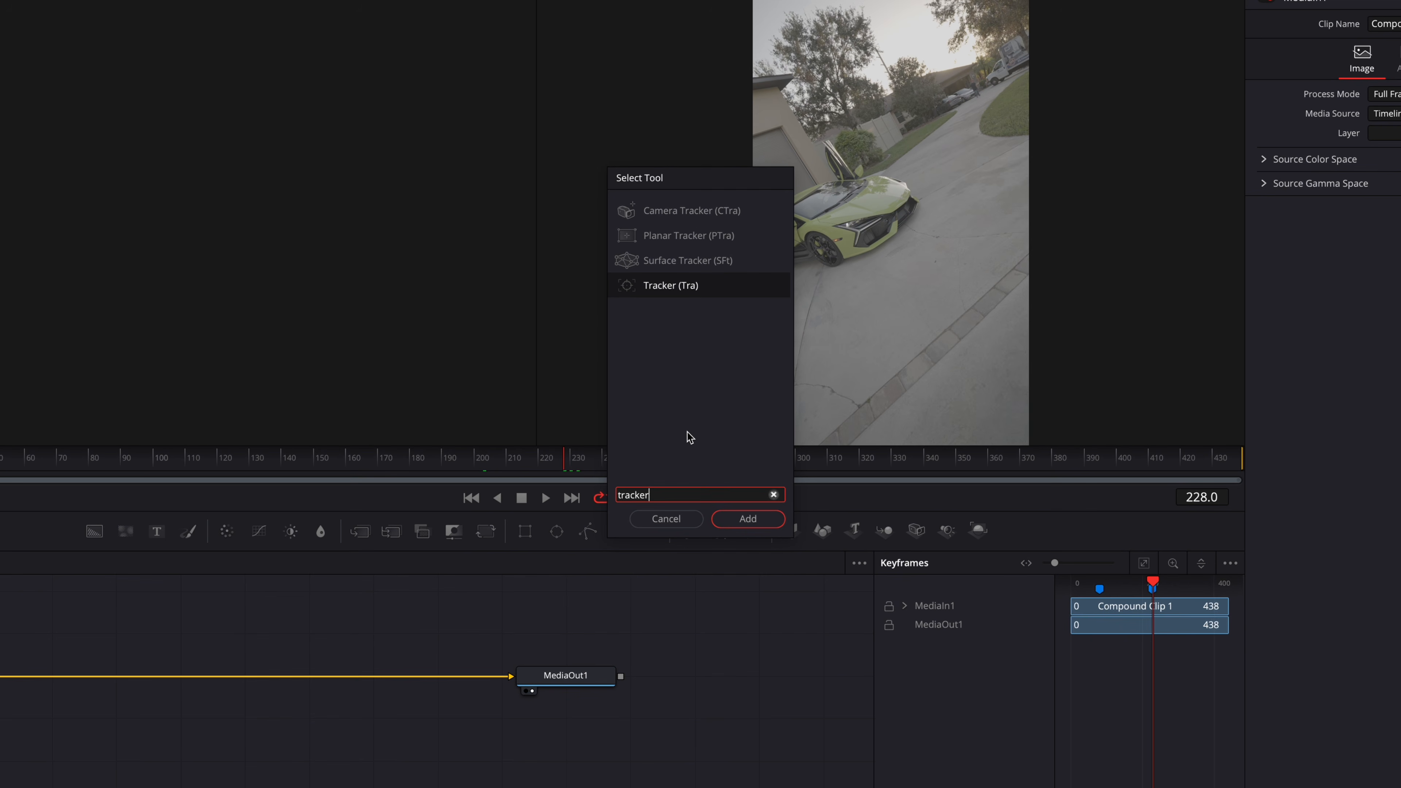
{"action": "key", "text": "Return"}
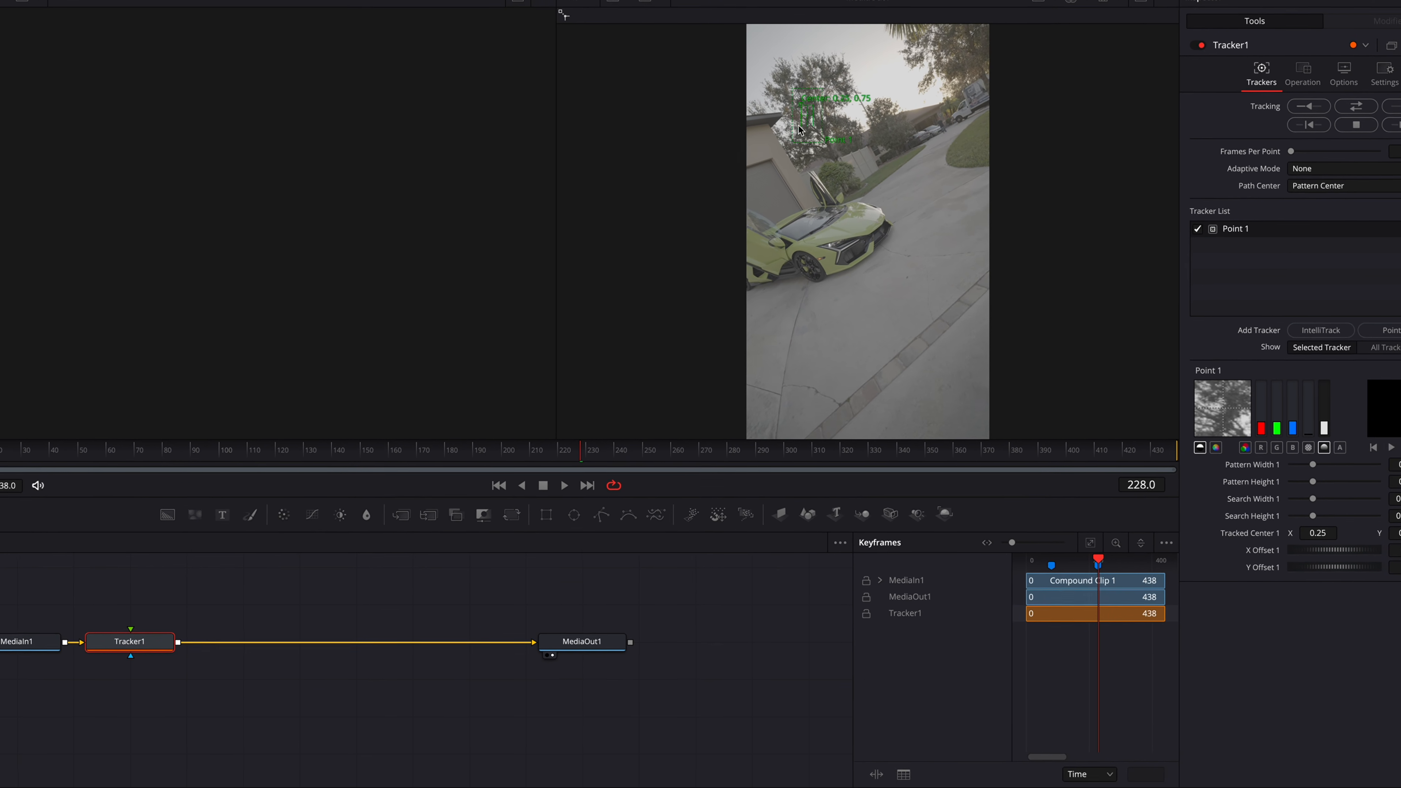
Step: Place the tracking point on the car's front hood edge and shrink its pattern box and its search area to about 0.043 by 0.024
{"action": "left_click_drag", "start_coordinate": [791, 127], "coordinate": [849, 219]}
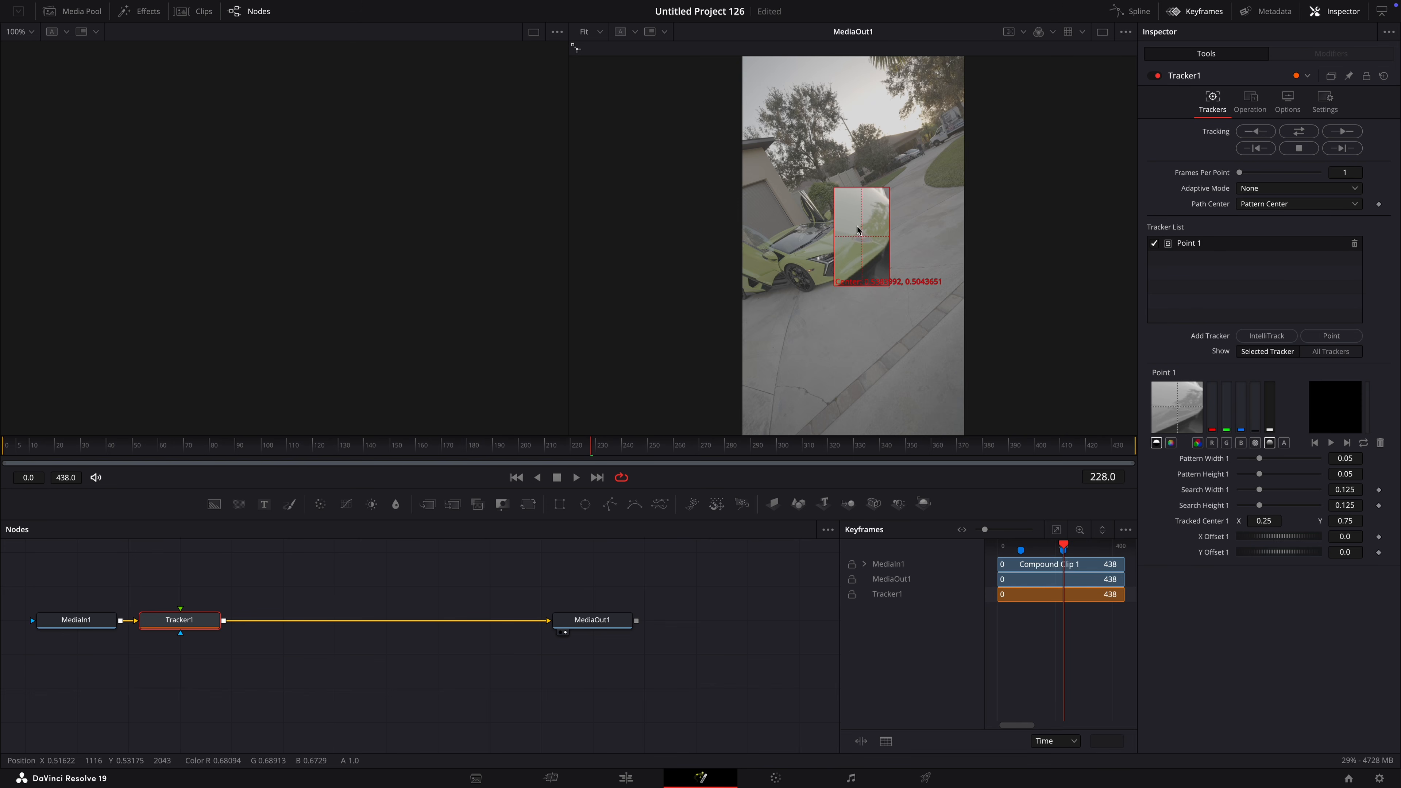
{"action": "scroll", "coordinate": [862, 246], "scroll_direction": "up", "scroll_amount": 15}
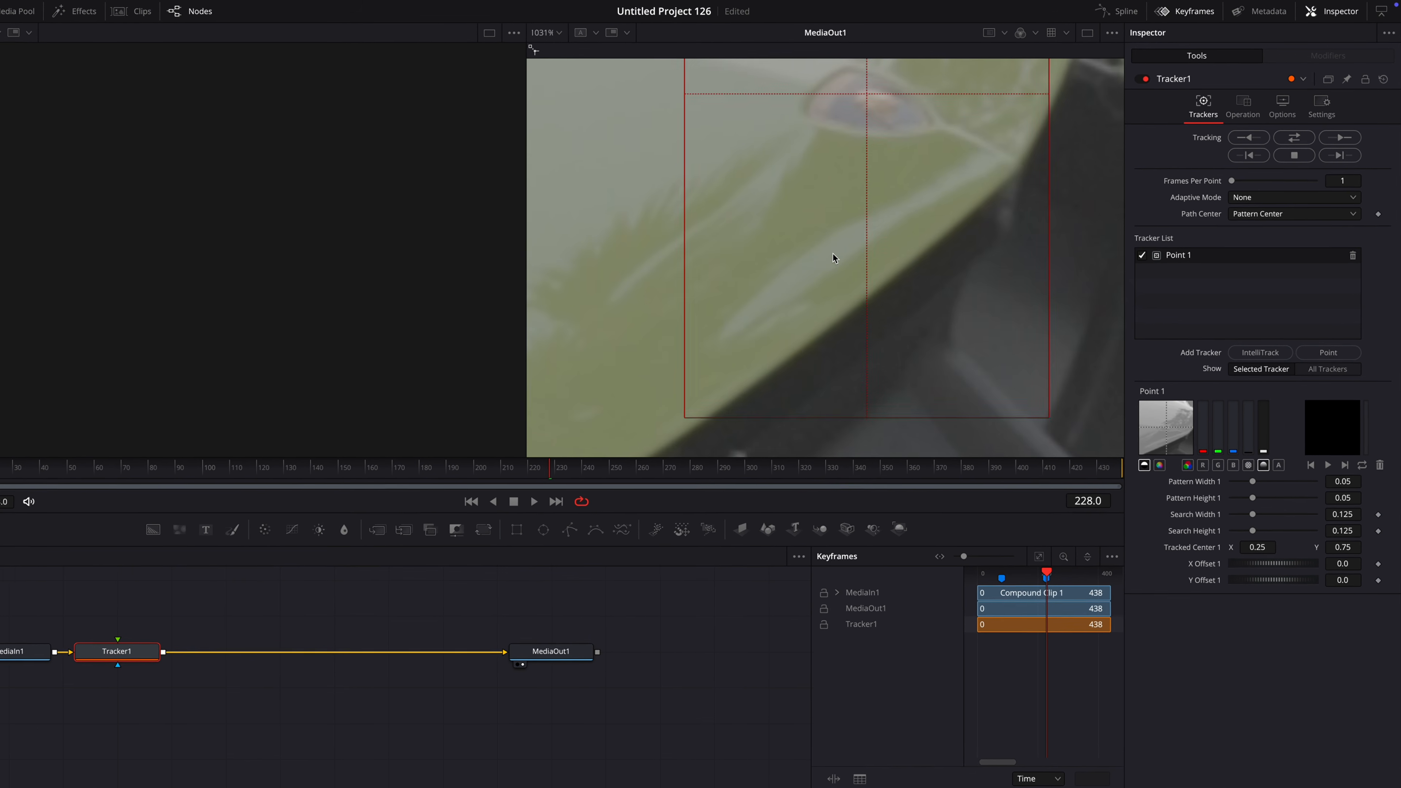
{"action": "scroll", "coordinate": [863, 246], "scroll_direction": "down", "scroll_amount": 5}
{"action": "left_click_drag", "start_coordinate": [863, 344], "coordinate": [818, 241]}
{"action": "scroll", "coordinate": [779, 256], "scroll_direction": "down", "scroll_amount": 5}
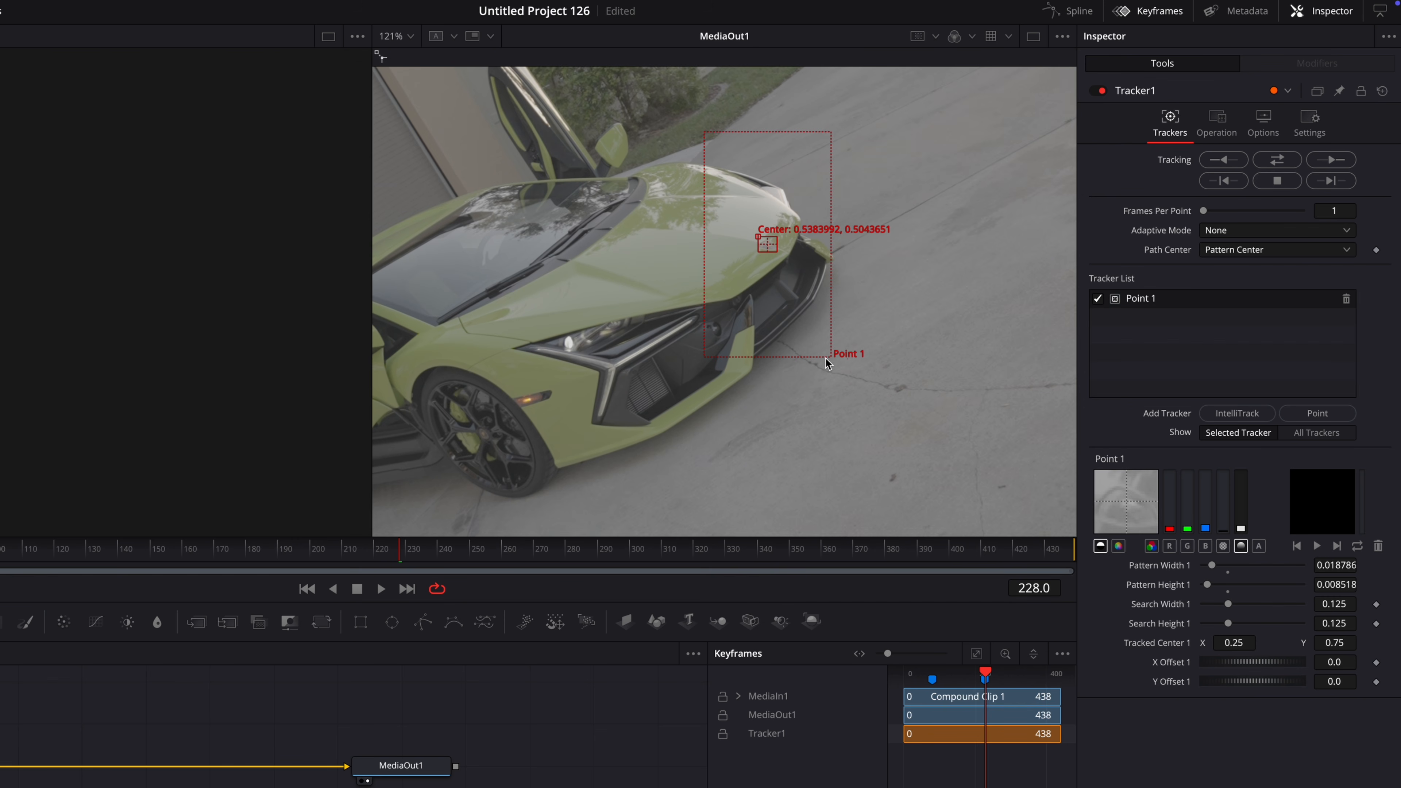
{"action": "left_click_drag", "start_coordinate": [810, 315], "coordinate": [790, 267]}
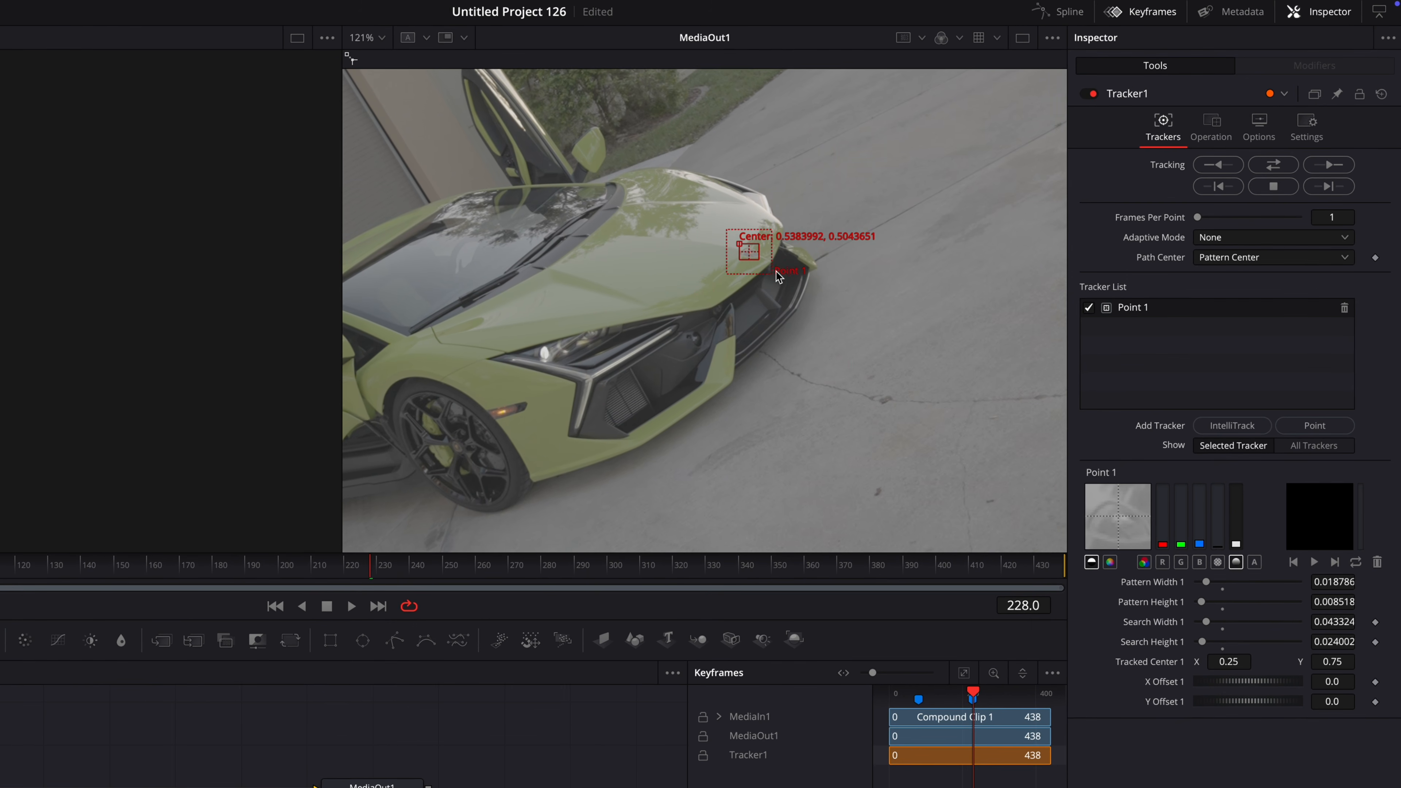
Step: Set the tracker's adaptive mode to Best match and track Point 1 forward from frame 228
{"action": "left_click", "coordinate": [1245, 231]}
{"action": "left_click", "coordinate": [1213, 311]}
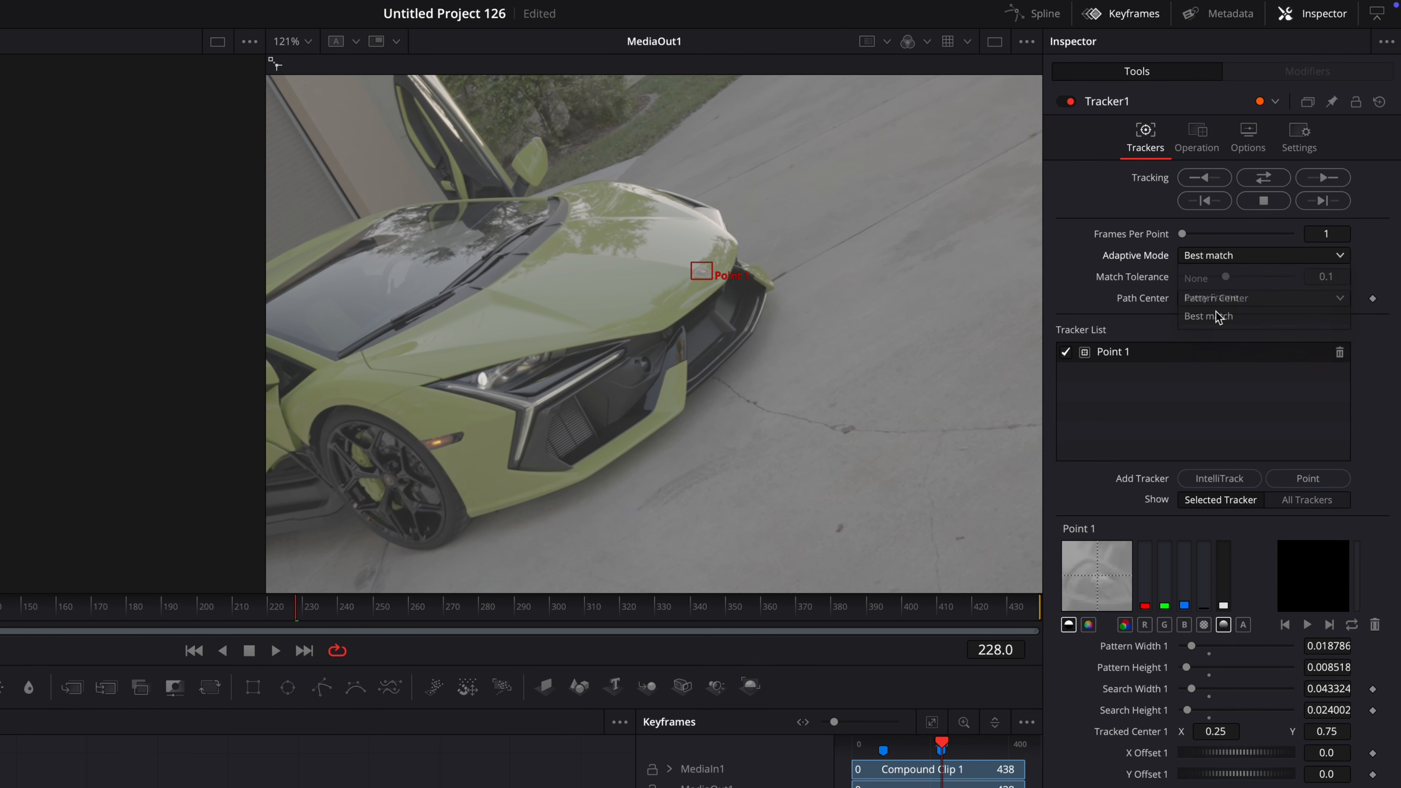
{"action": "left_click", "coordinate": [1313, 182]}
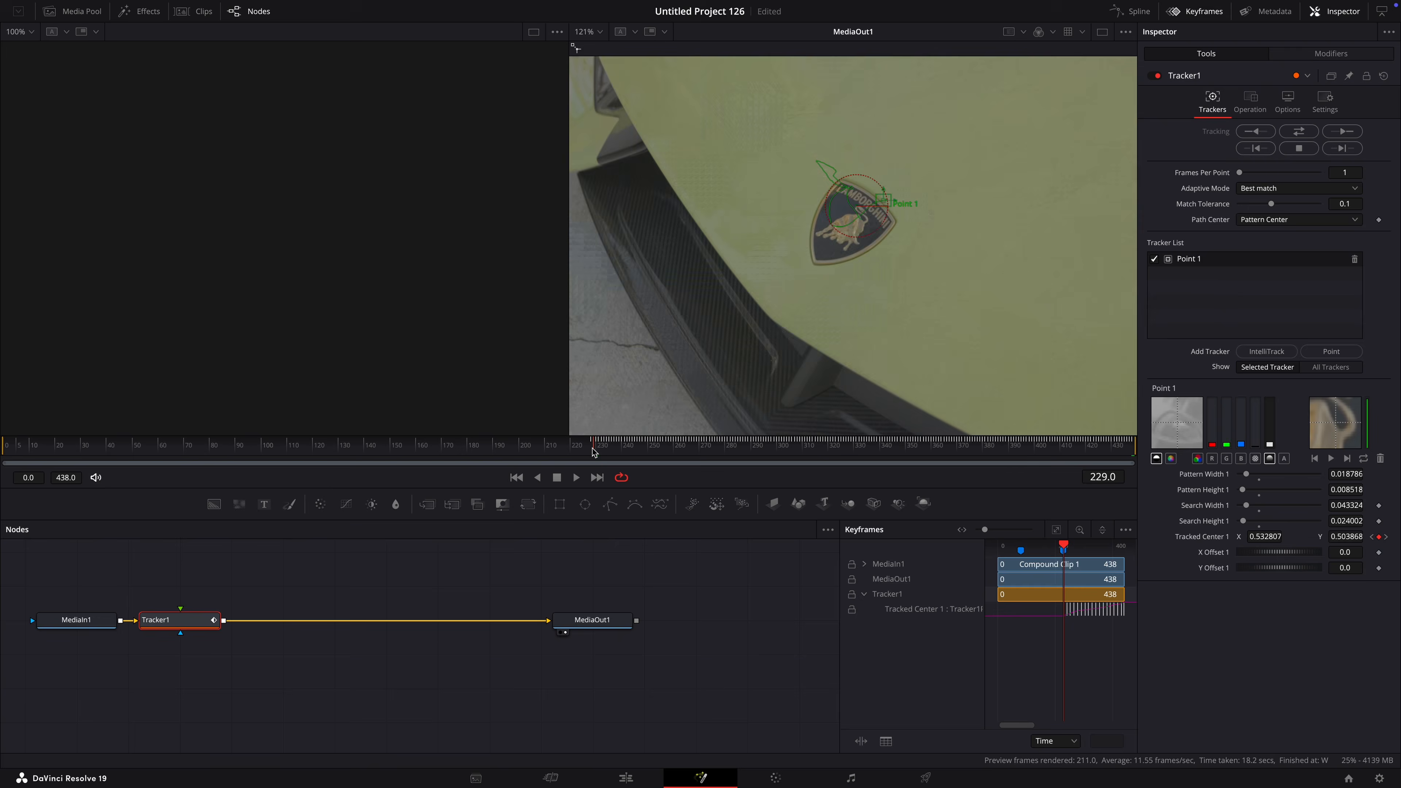
Step: At the first marker, frame 80, place Point 1 on the garage door's lower corner and track it backward to the clip's start
{"action": "left_click_drag", "start_coordinate": [593, 452], "coordinate": [405, 437]}
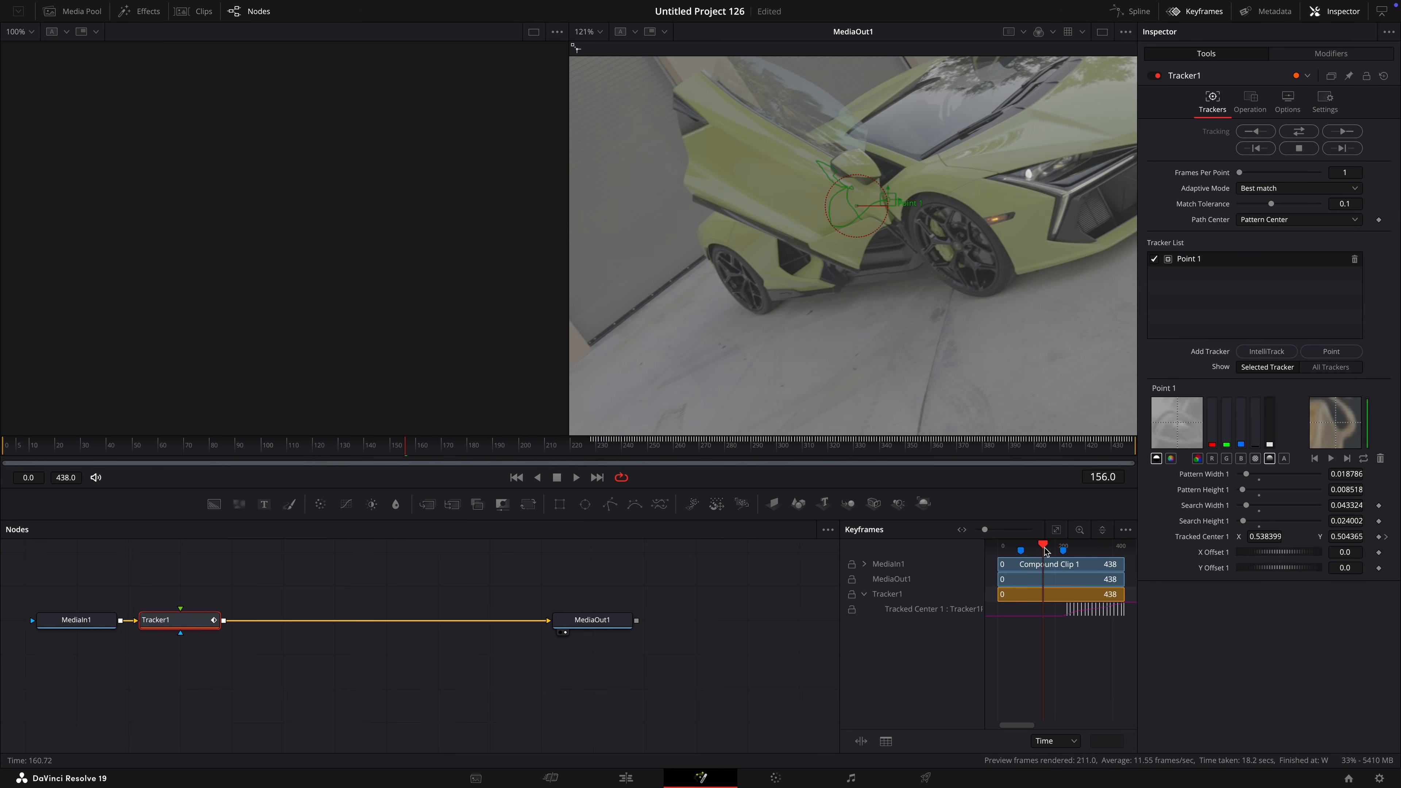
{"action": "left_click_drag", "start_coordinate": [1046, 552], "coordinate": [1023, 534]}
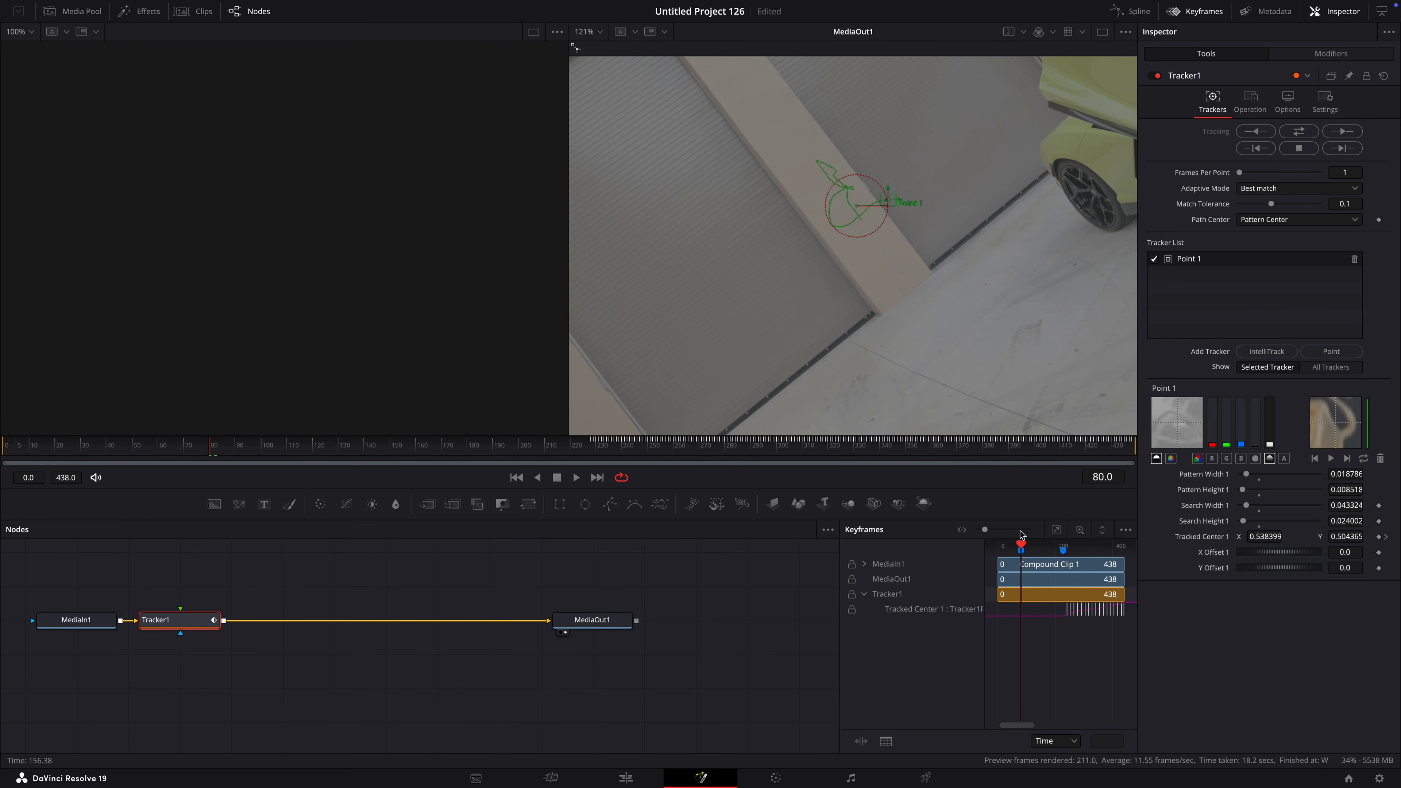
{"action": "scroll", "coordinate": [914, 335], "scroll_direction": "up", "scroll_amount": 3}
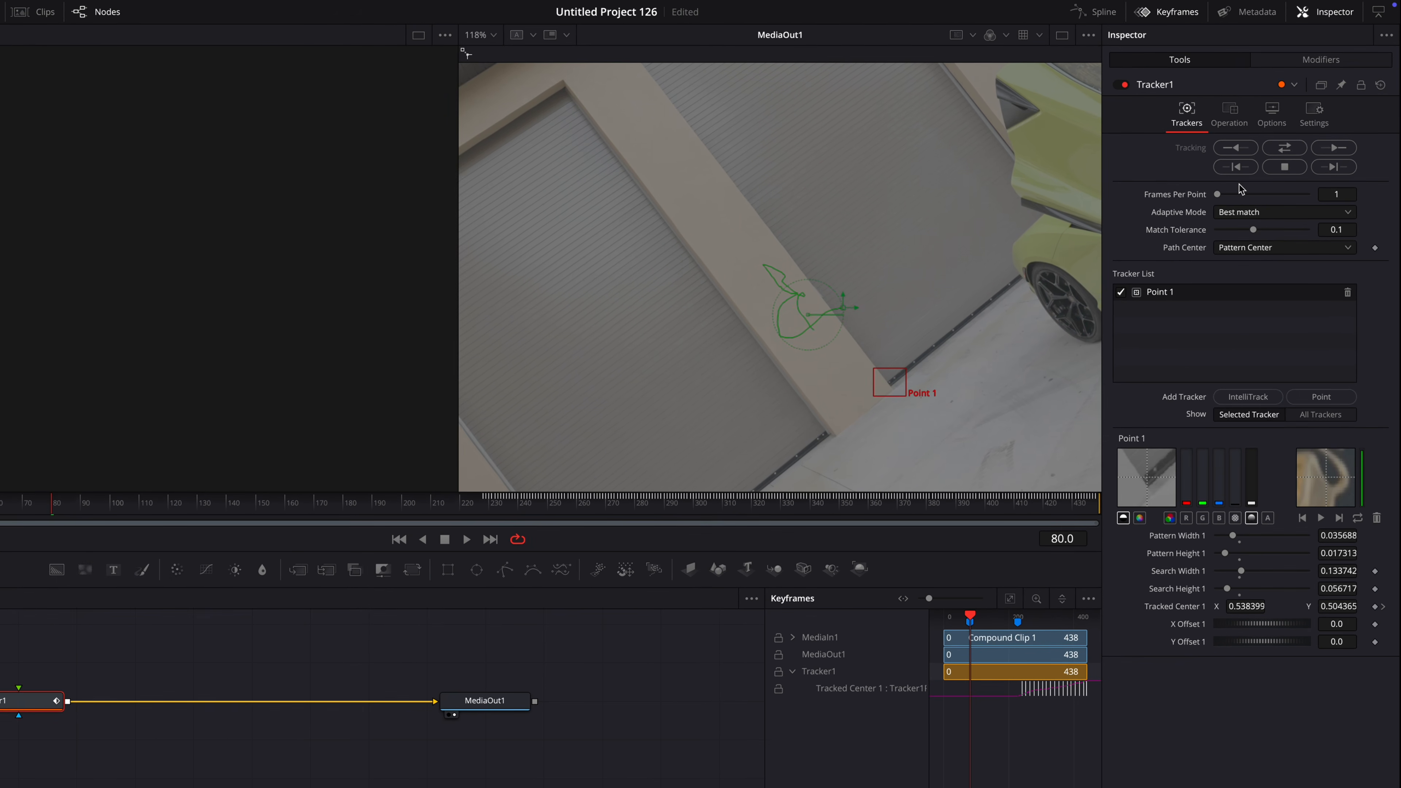
{"action": "left_click", "coordinate": [1255, 132]}
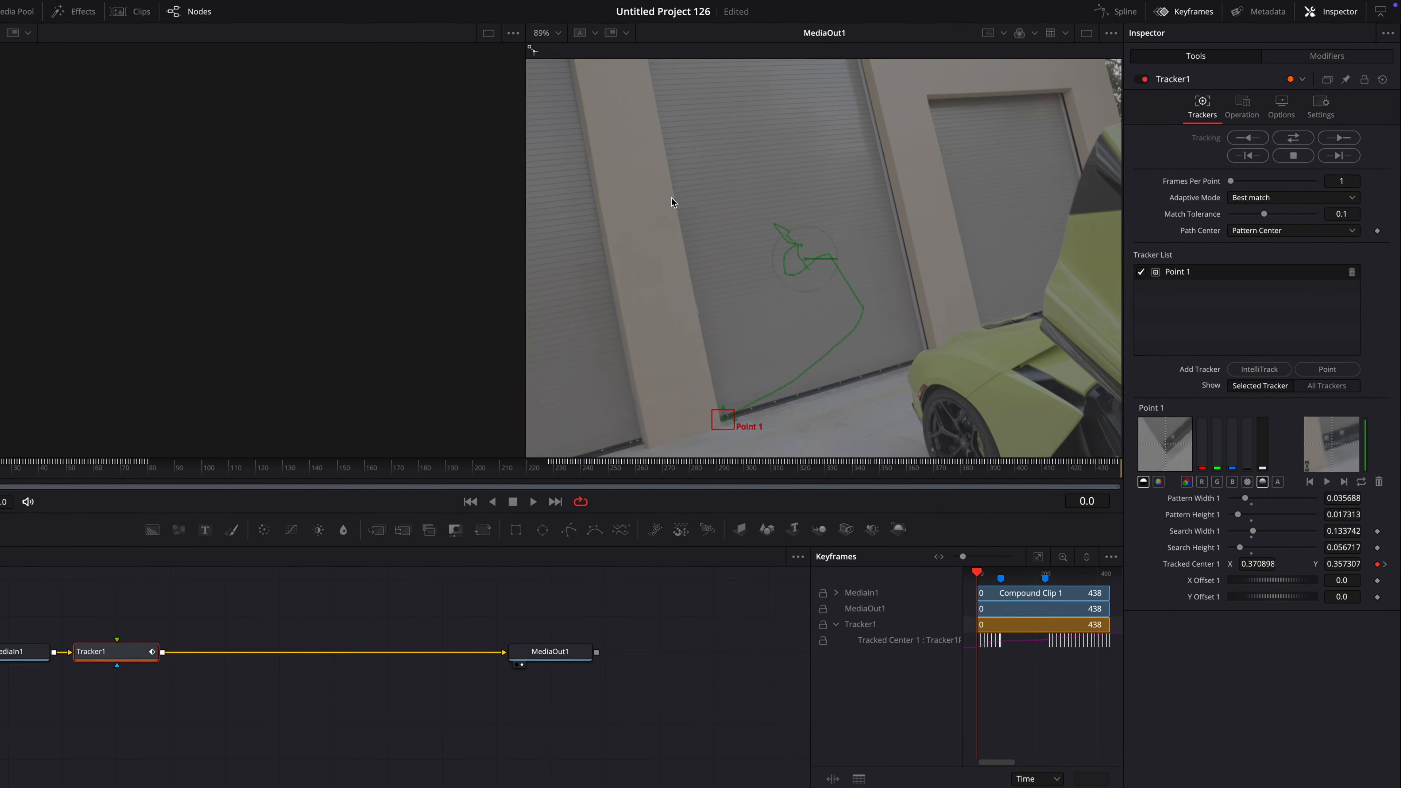
Step: Set Tracker1's operation to Match Move with the merge option BG only
{"action": "scroll", "coordinate": [670, 198], "scroll_direction": "down", "scroll_amount": 10}
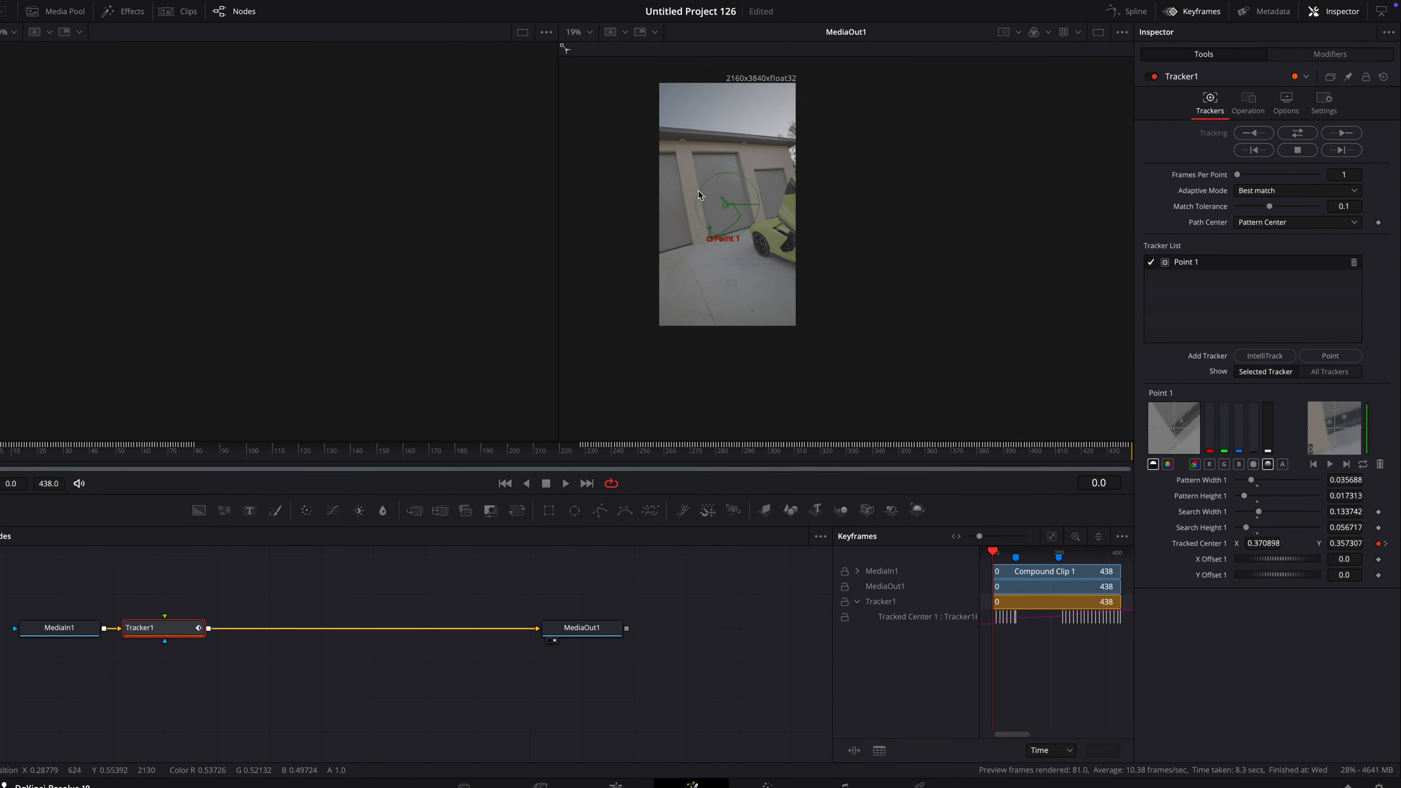
{"action": "scroll", "coordinate": [670, 198], "scroll_direction": "up", "scroll_amount": 6}
{"action": "scroll", "coordinate": [670, 198], "scroll_direction": "down", "scroll_amount": 5}
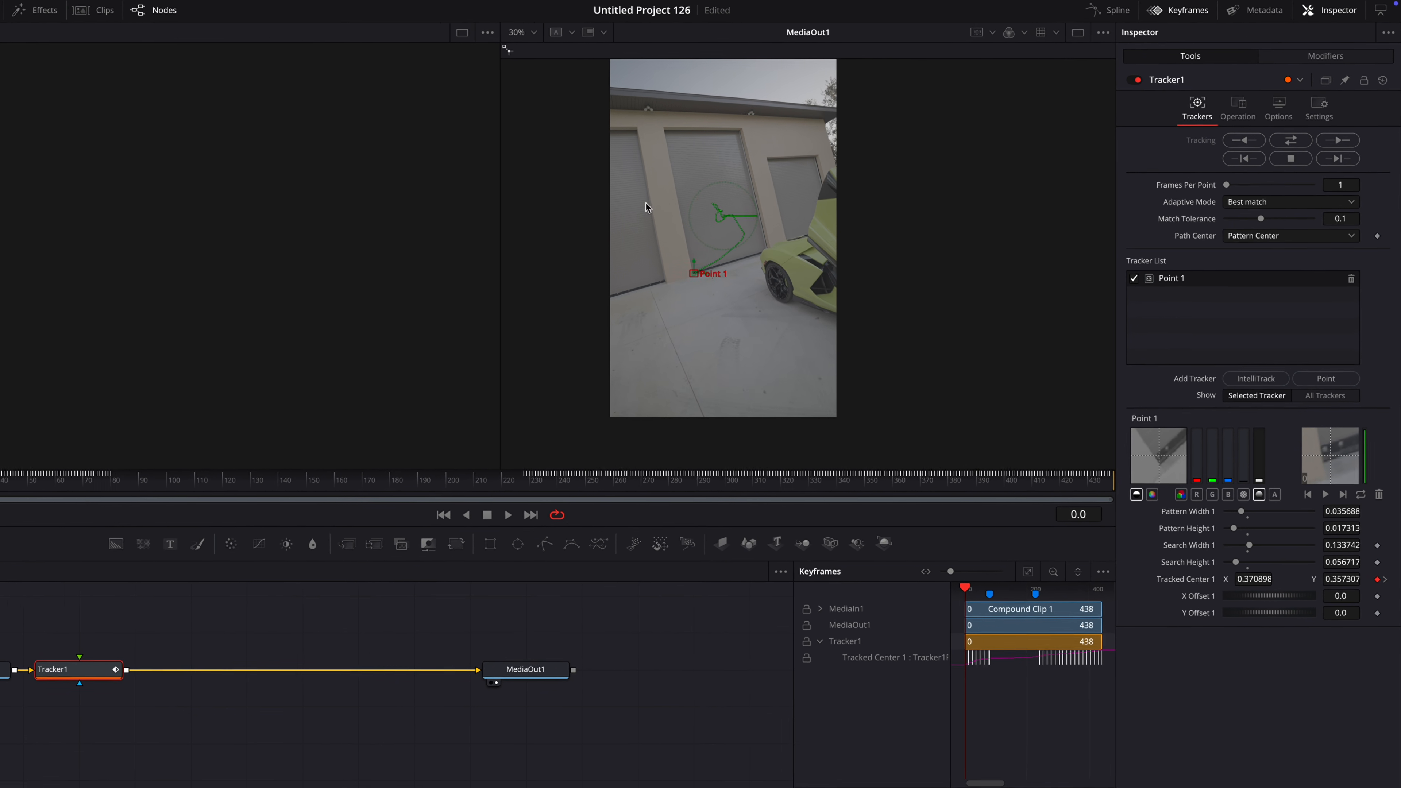
{"action": "left_click", "coordinate": [1248, 99]}
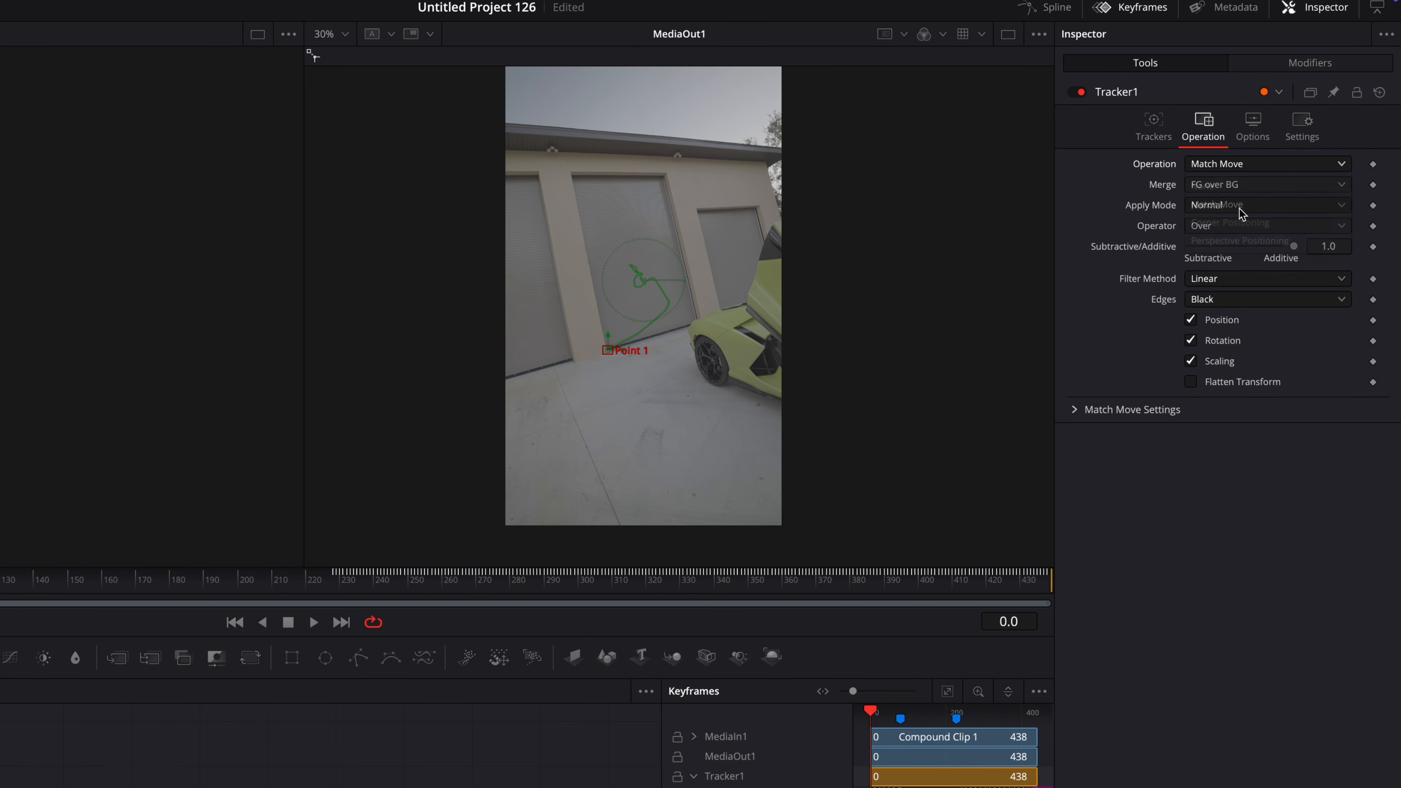
{"action": "left_click", "coordinate": [1235, 207]}
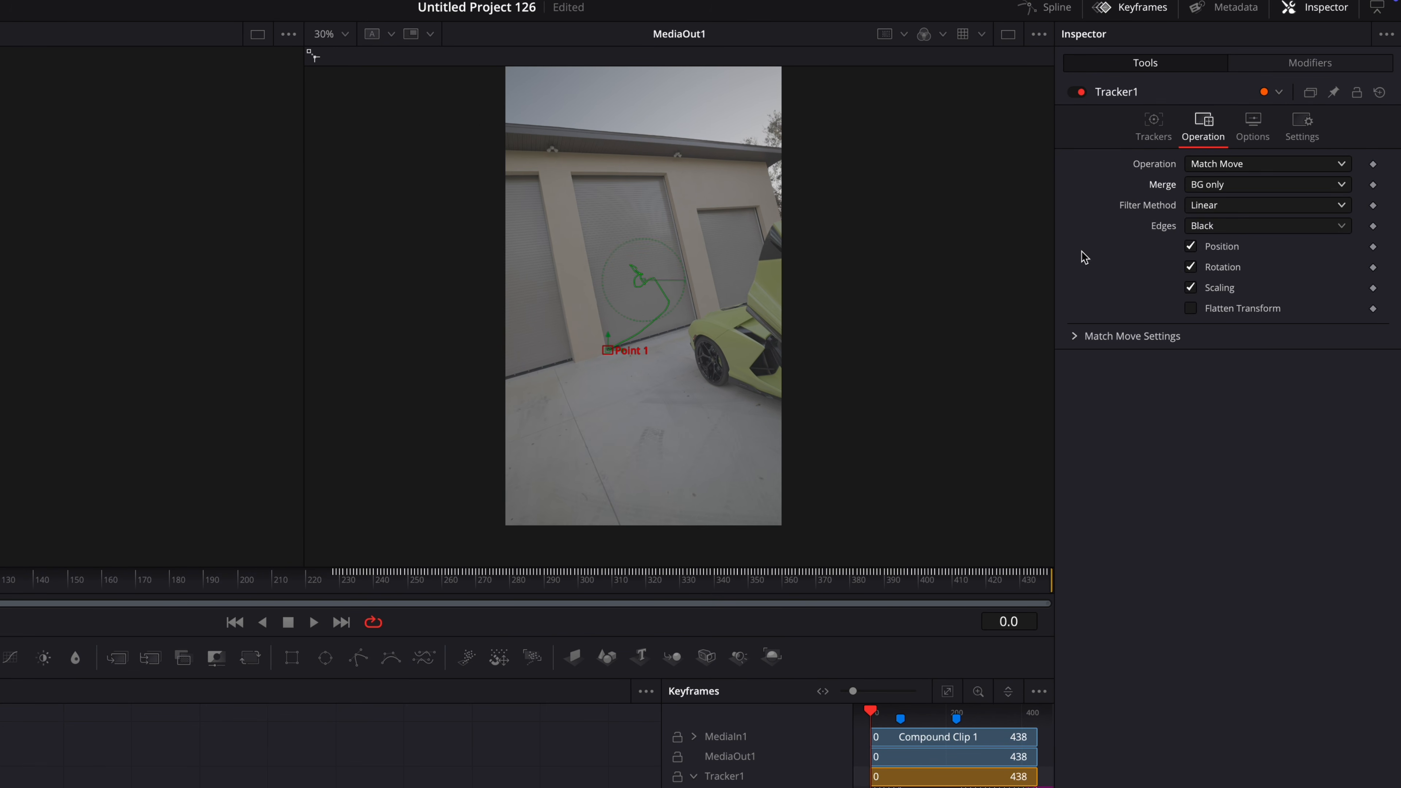
Step: Add a Transform node after Tracker1
{"action": "key", "text": "shift+space"}
{"action": "type", "text": "tran"}
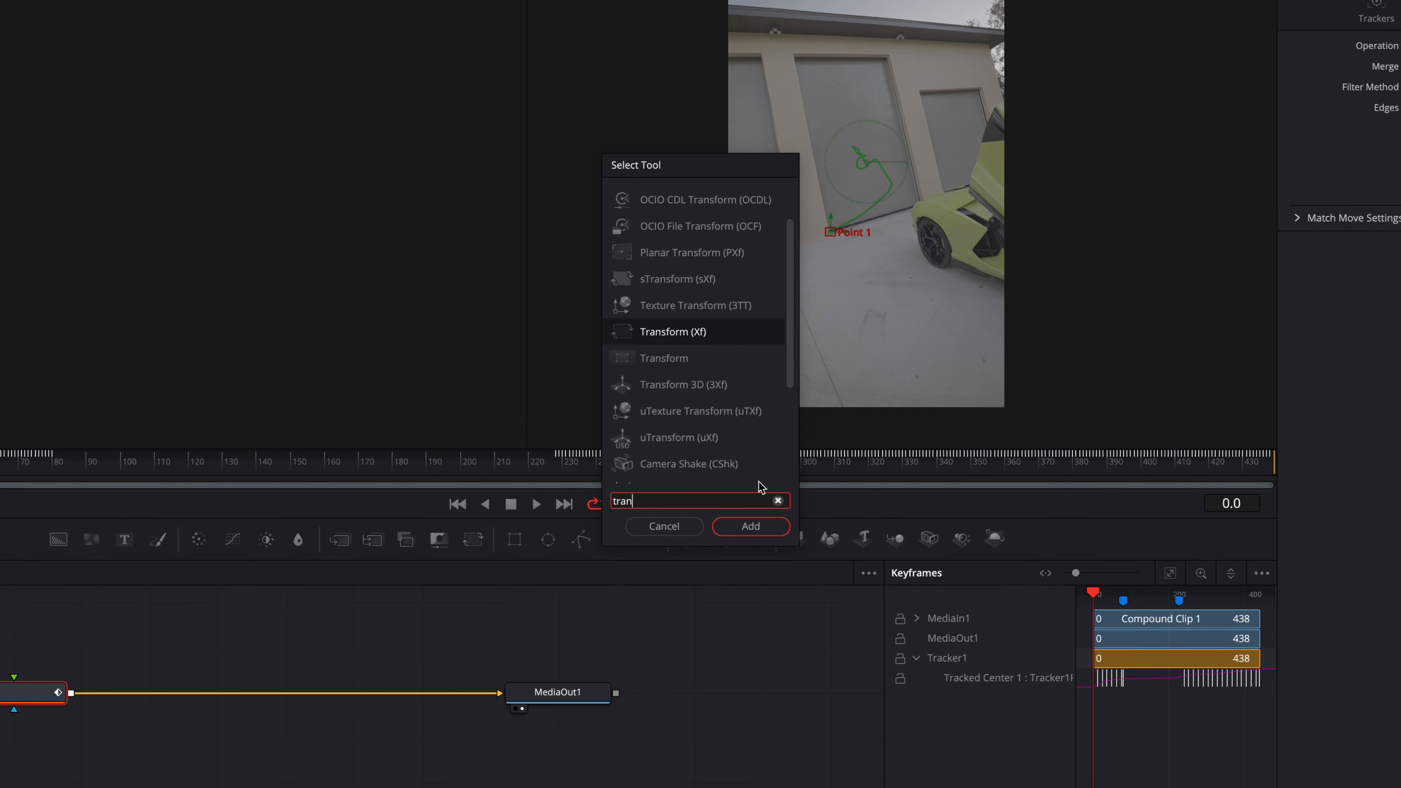
{"action": "key", "text": "Return"}
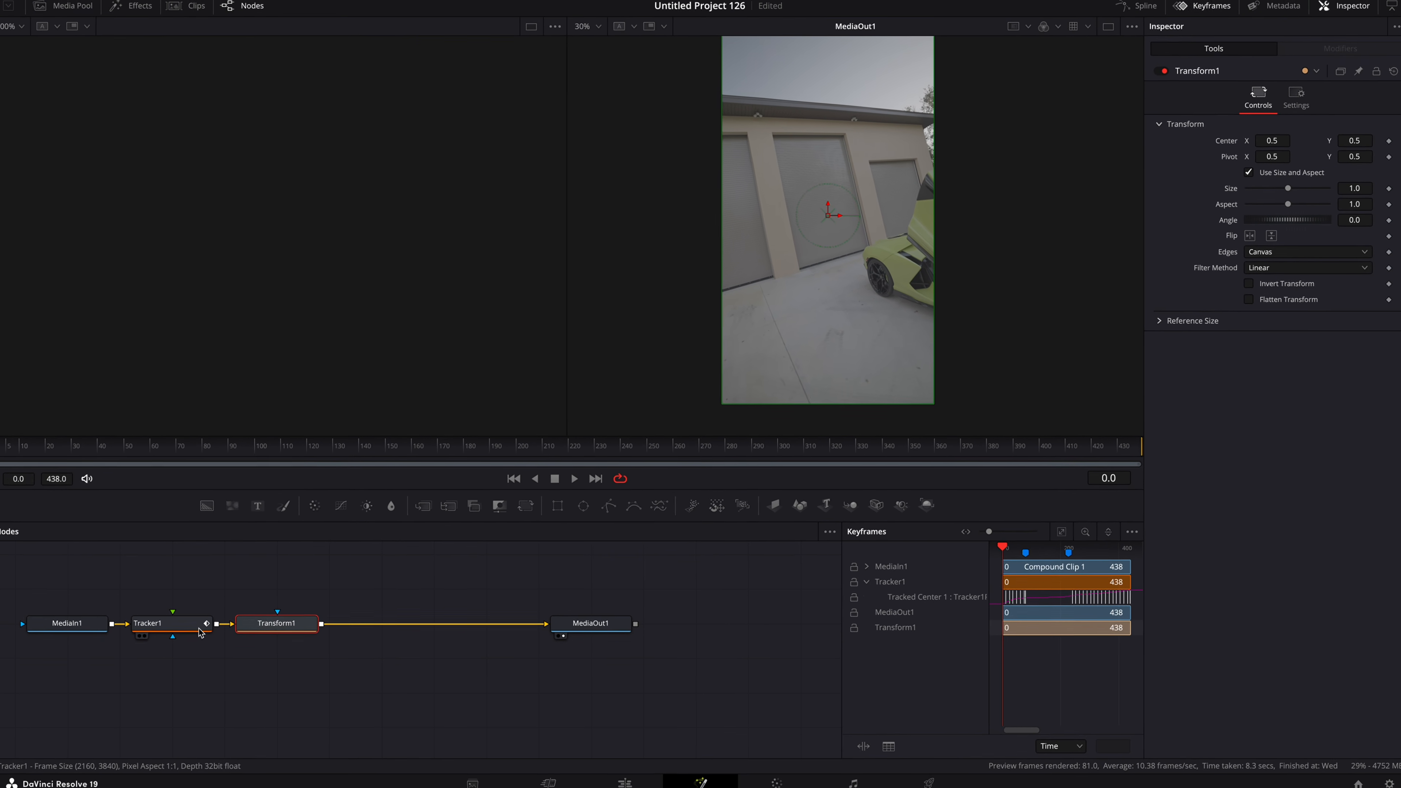
Step: Keyframe Transform1's center at frame 0, and at frame 80 set center X to 0.726, Y to 0.539 and size to 1.055
{"action": "left_click", "coordinate": [1378, 146]}
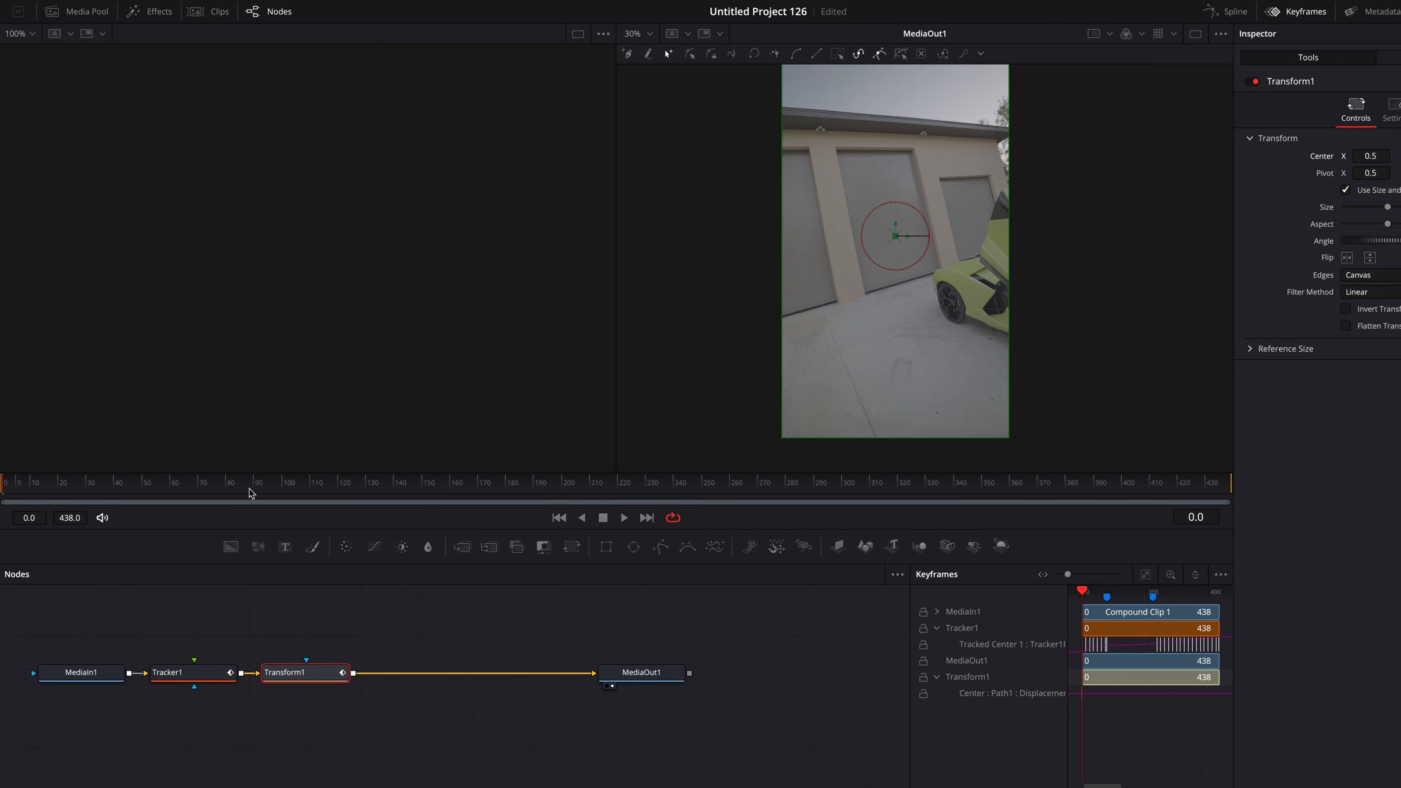
{"action": "left_click_drag", "start_coordinate": [168, 486], "coordinate": [188, 487]}
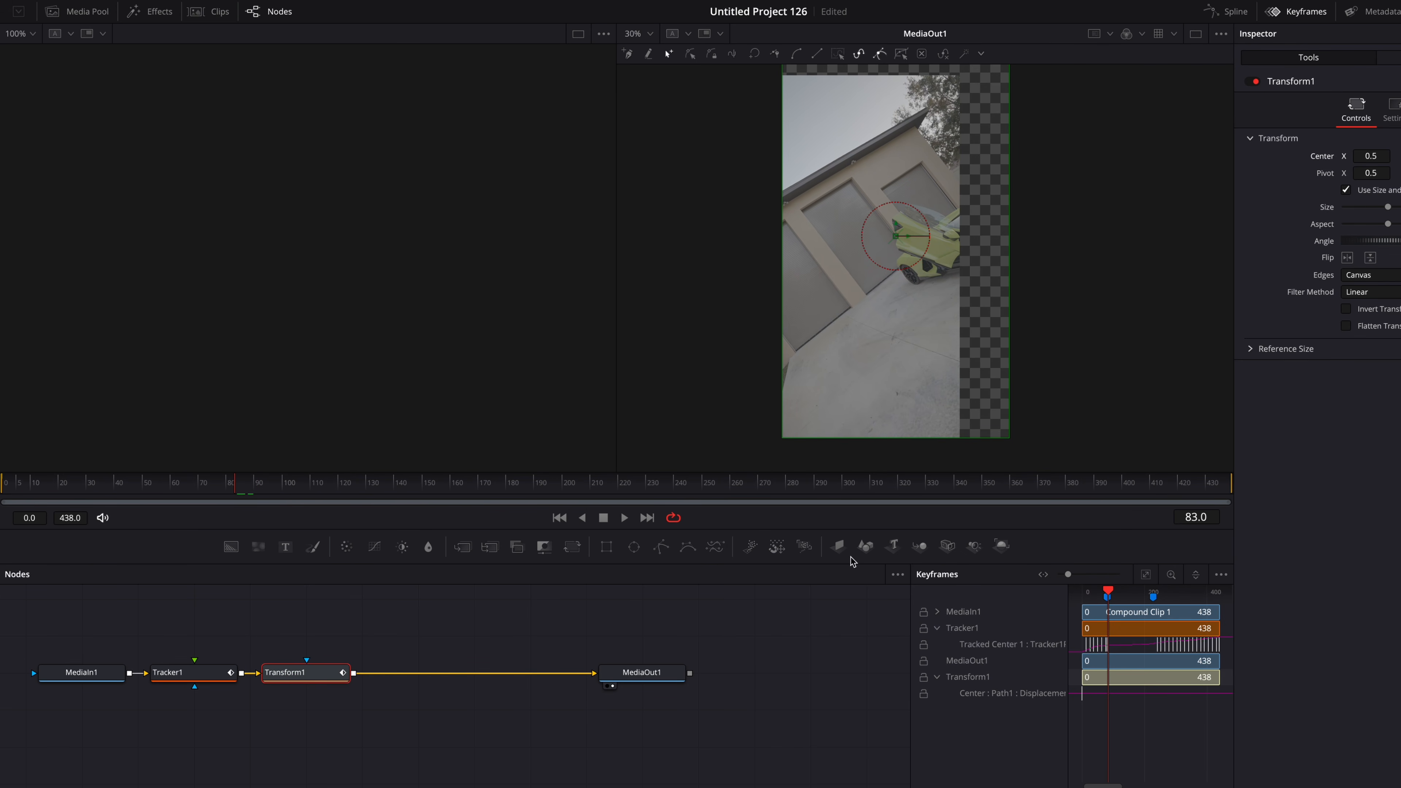
{"action": "left_click", "coordinate": [1107, 591]}
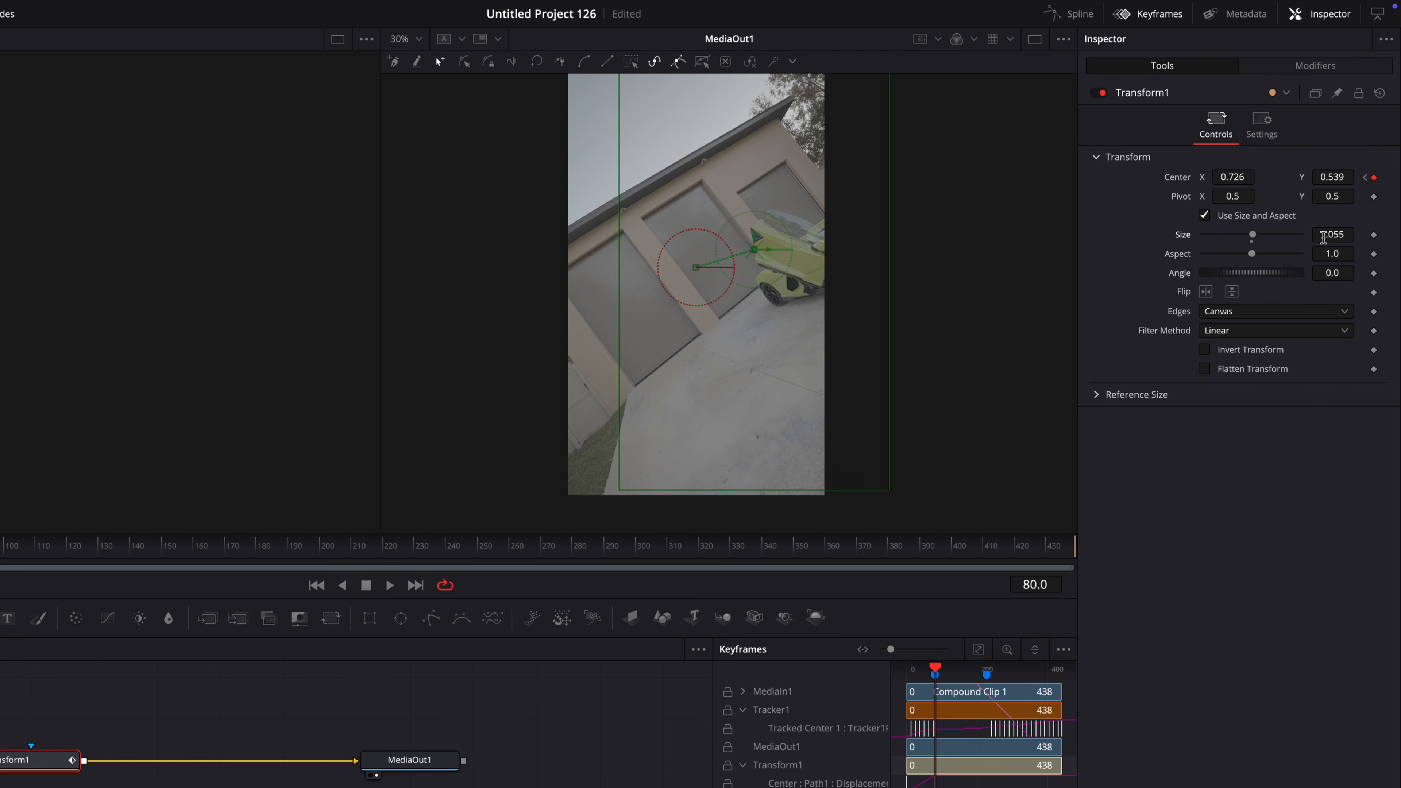
Step: Find the Grid tool in the effects library, insert it between Transform1 and MediaOut1, and close the library
{"action": "left_click", "coordinate": [16, 14]}
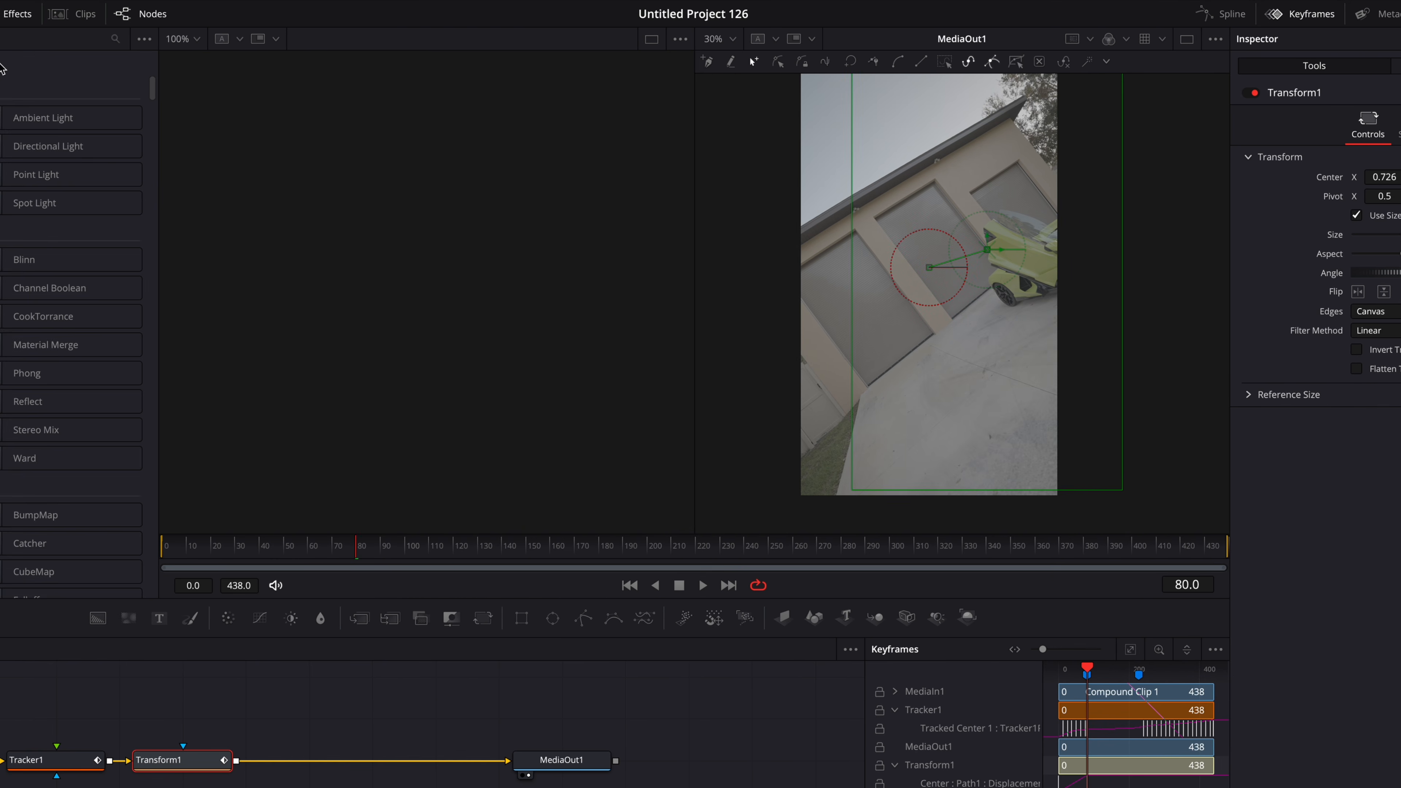
{"action": "left_click", "coordinate": [277, 39]}
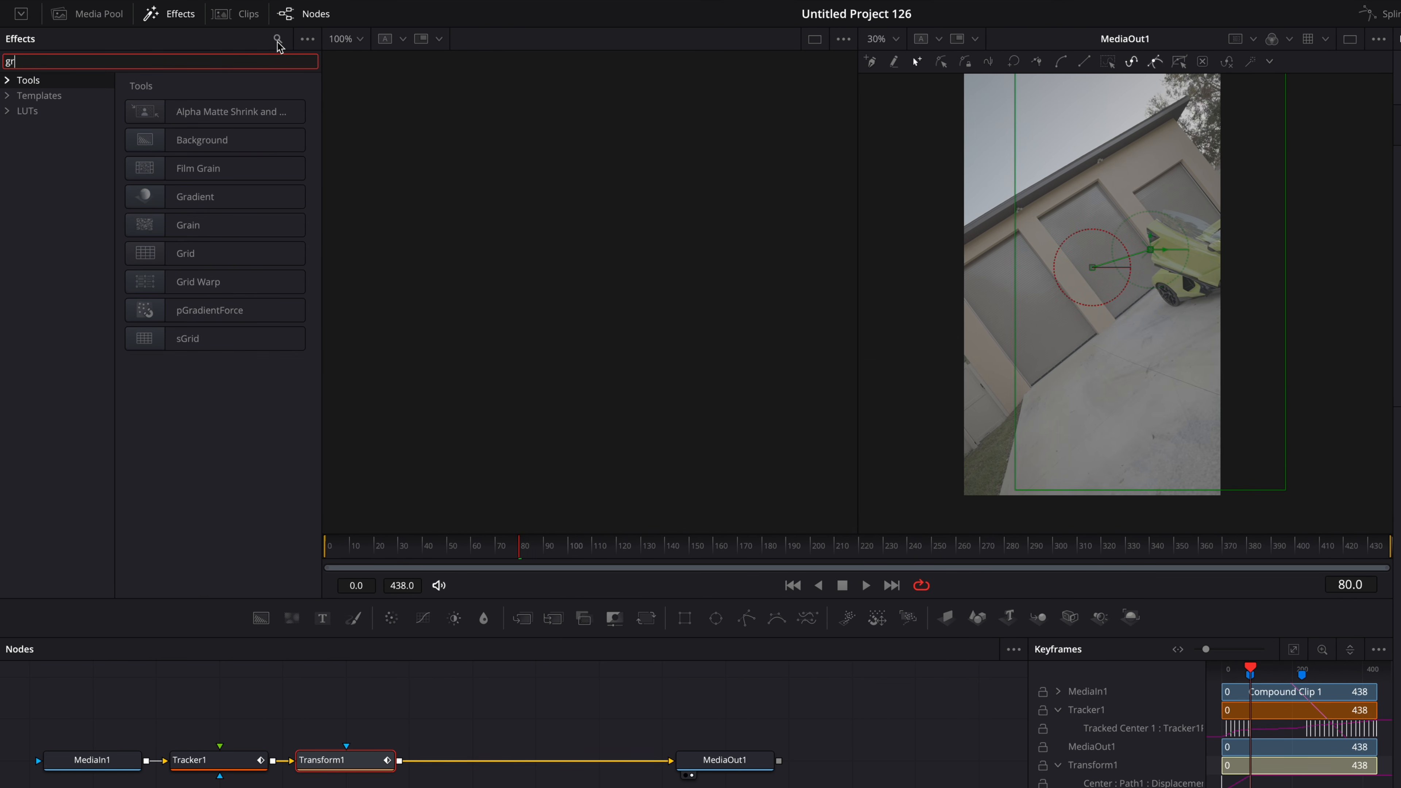
{"action": "left_click_drag", "start_coordinate": [210, 103], "coordinate": [111, 725]}
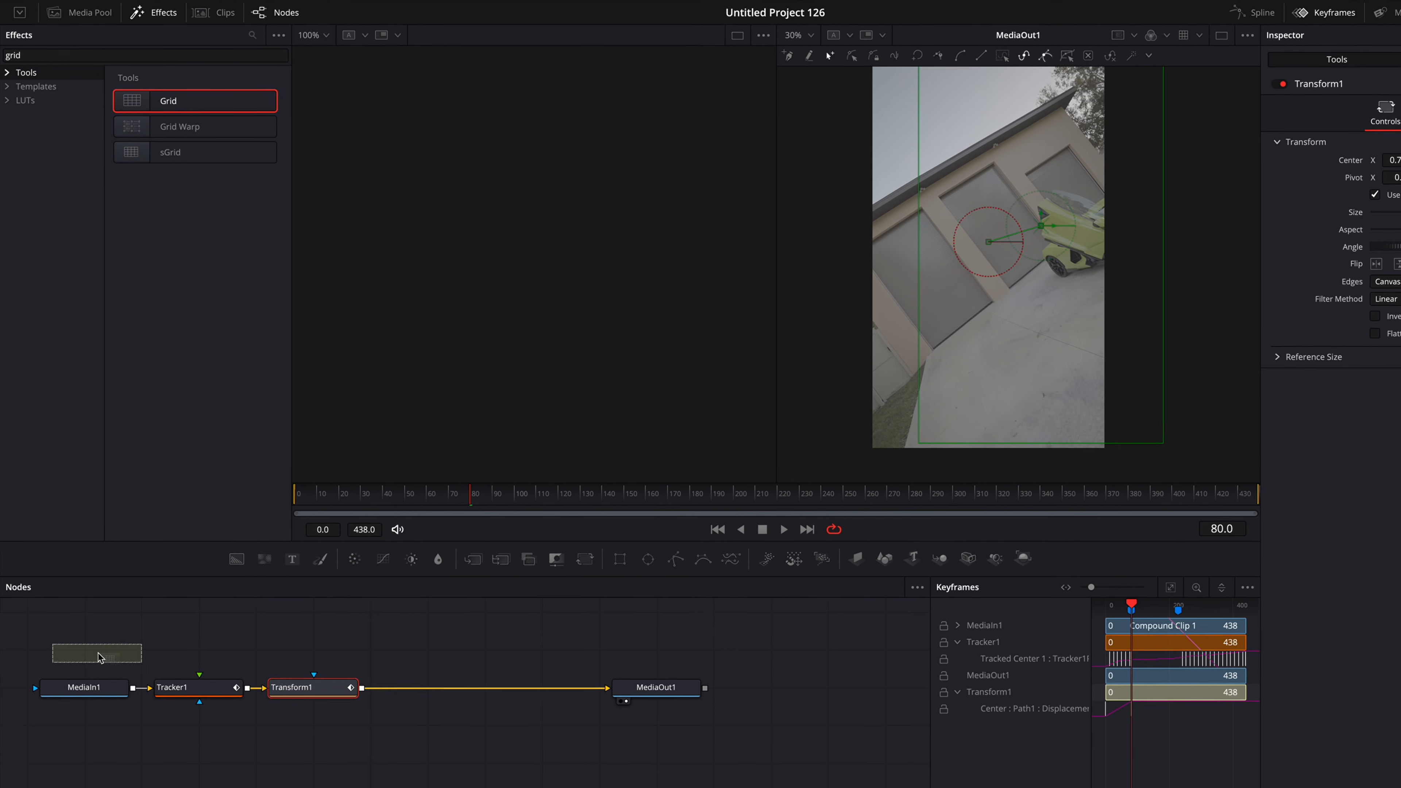
{"action": "left_click_drag", "start_coordinate": [100, 657], "coordinate": [458, 687]}
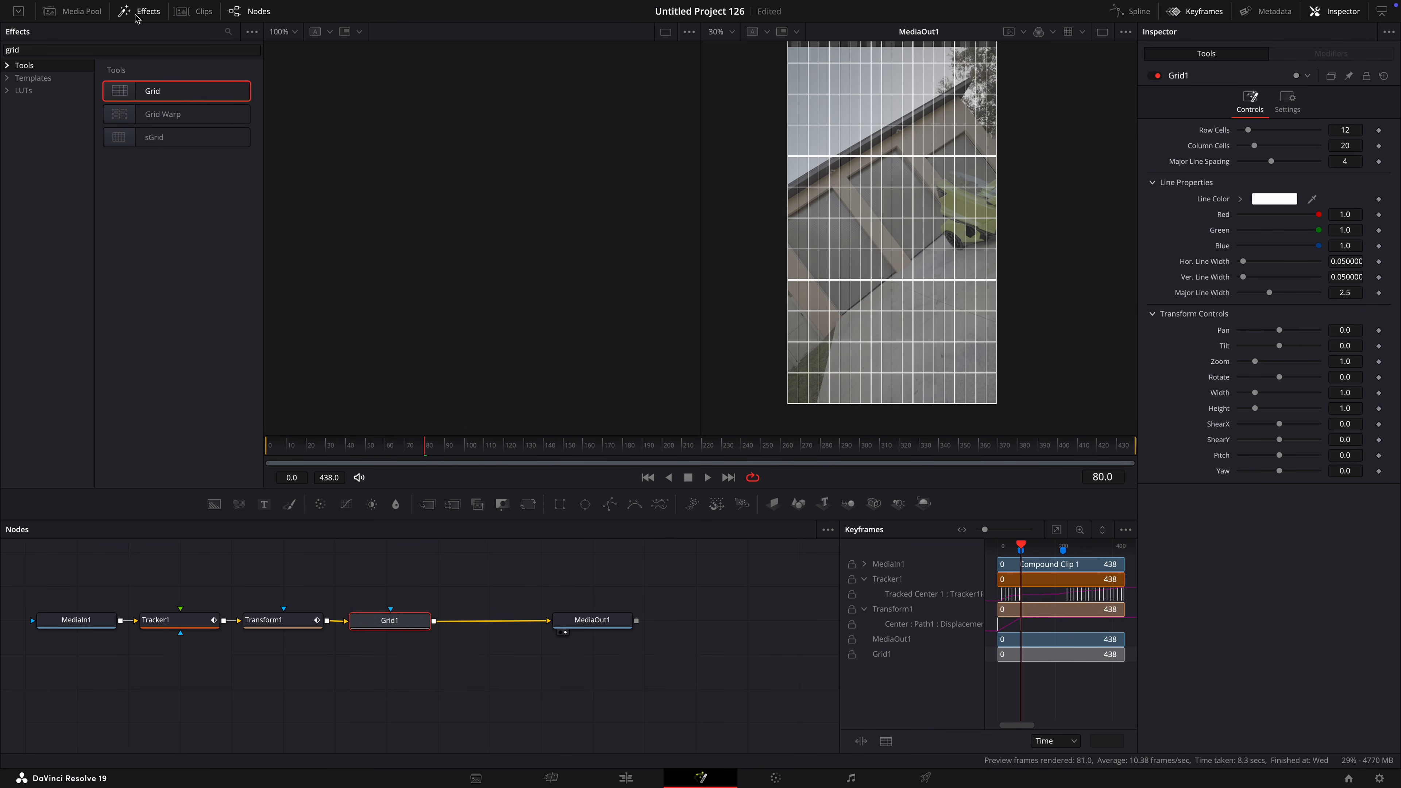
{"action": "left_click", "coordinate": [137, 15]}
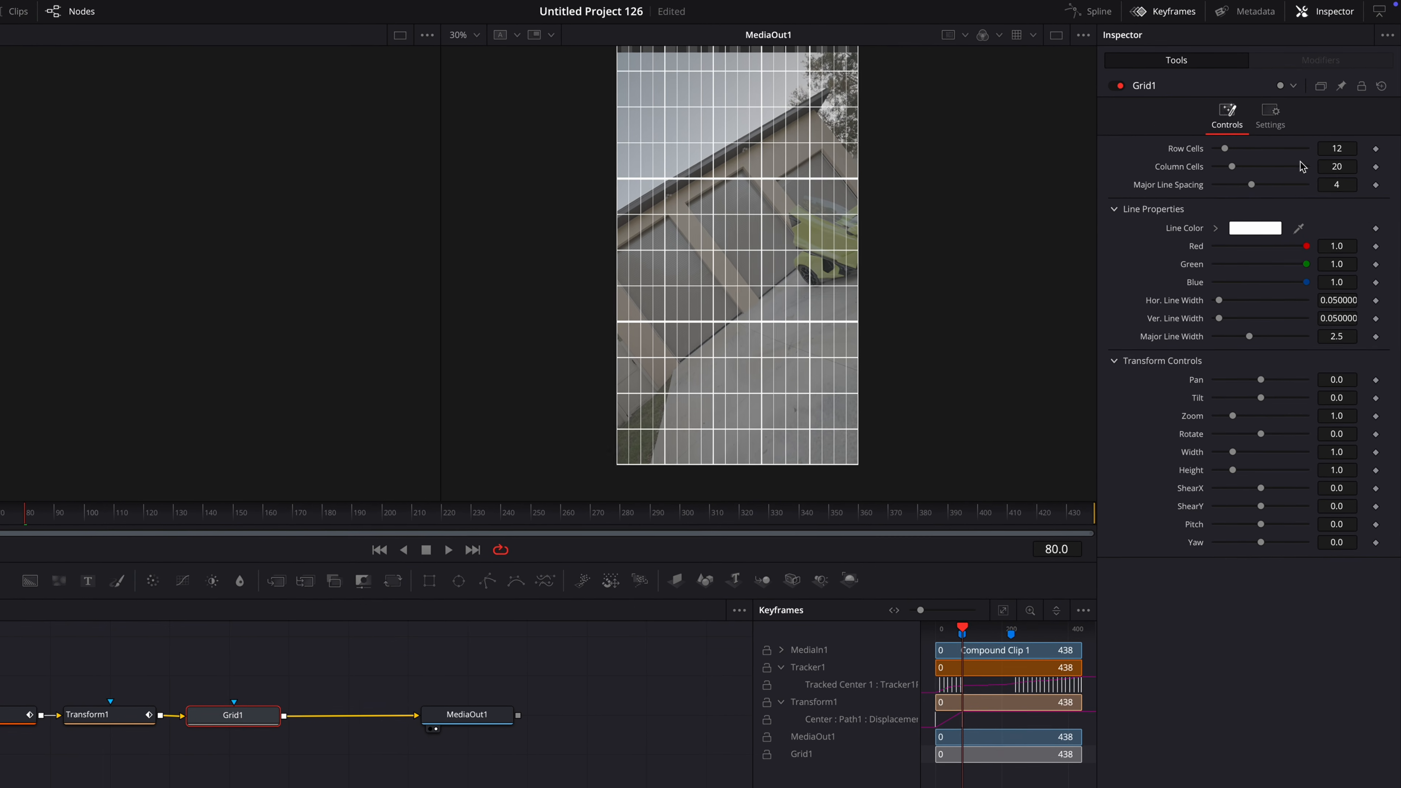
Step: Set the grid's row cells and column cells to 4 each
{"action": "left_click", "coordinate": [1350, 150]}
{"action": "type", "text": "4"}
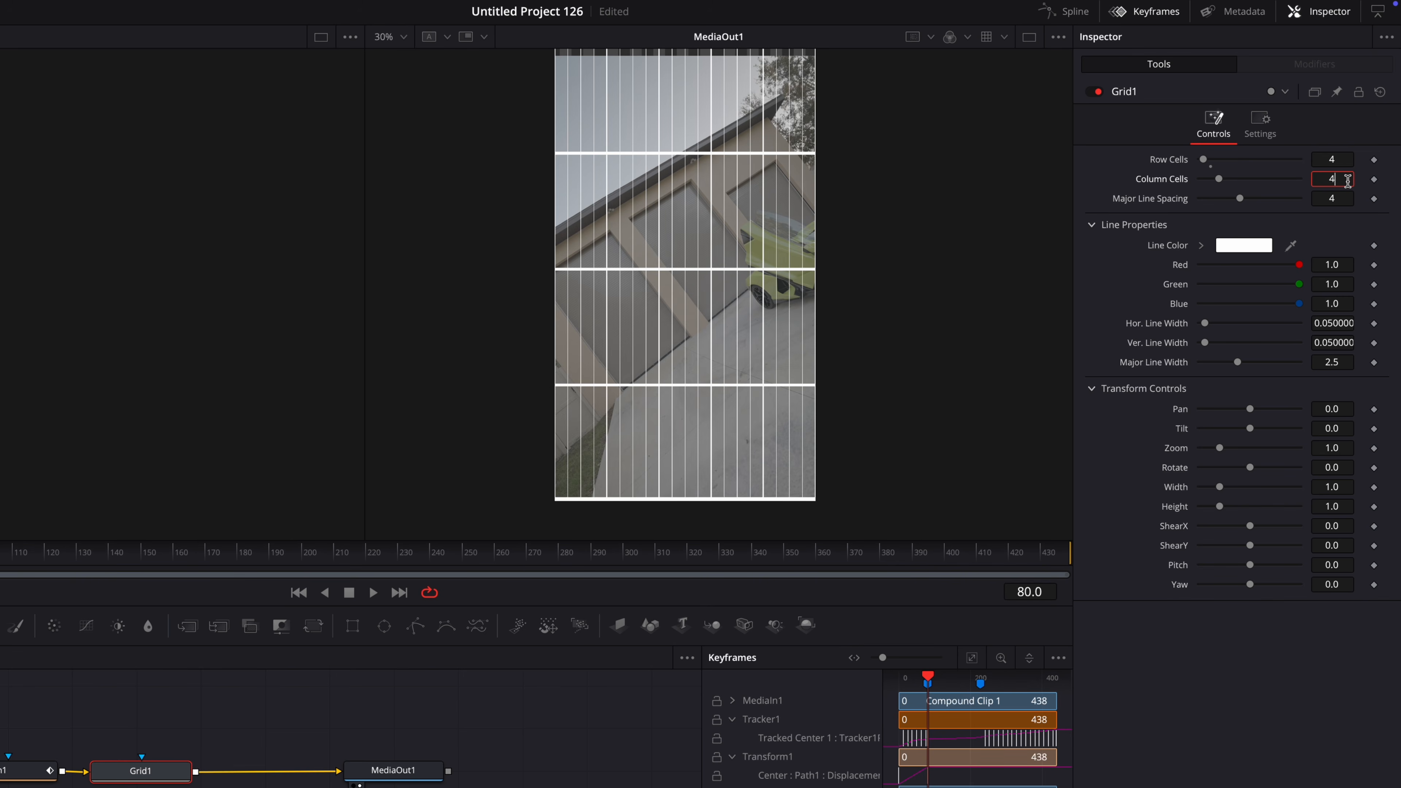
{"action": "scroll", "coordinate": [760, 298], "scroll_direction": "up", "scroll_amount": 2}
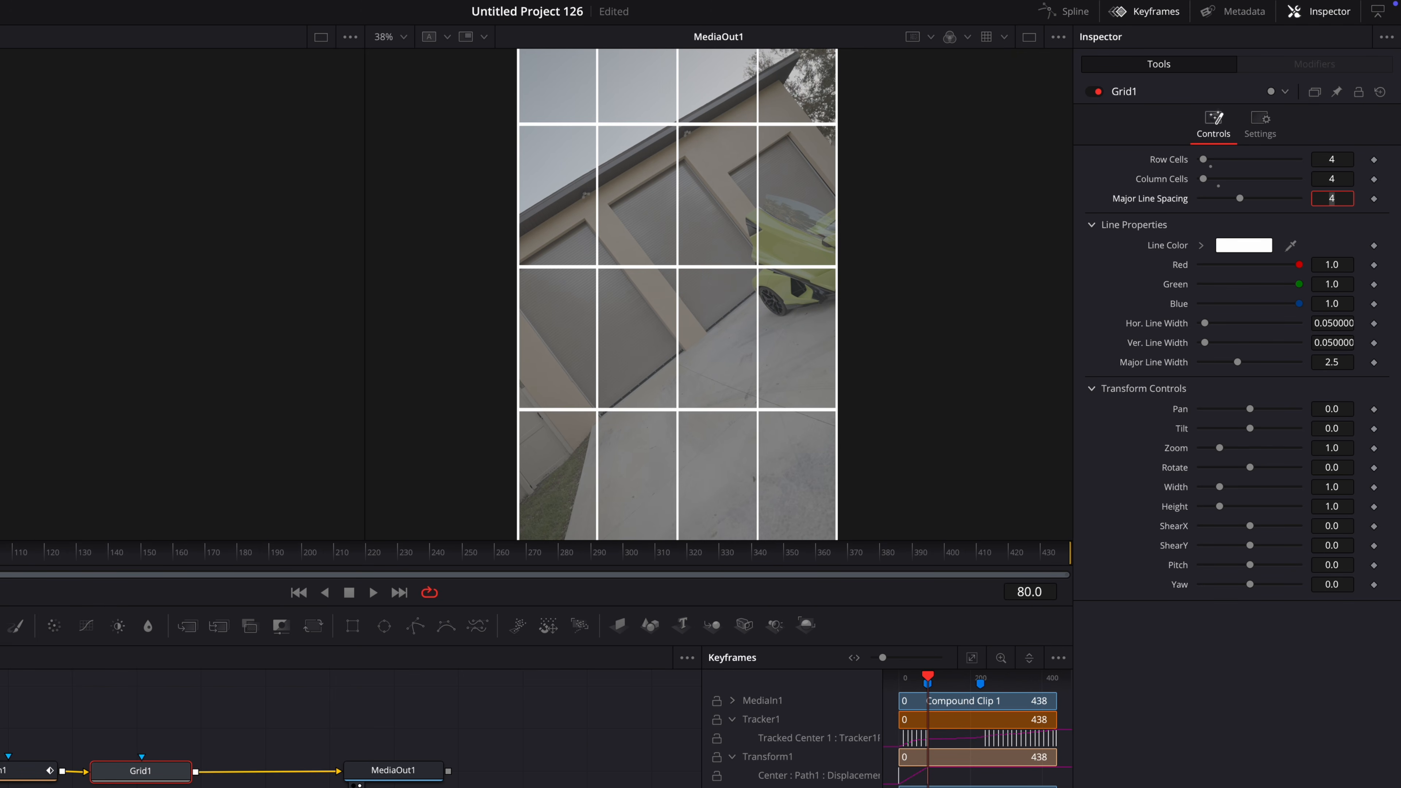
Step: At frame 80, set Transform1's center to X 0.663, Y 0.678 and size to 1.269, aligning the car with the grid, and scrub back to check
{"action": "left_click", "coordinate": [16, 770]}
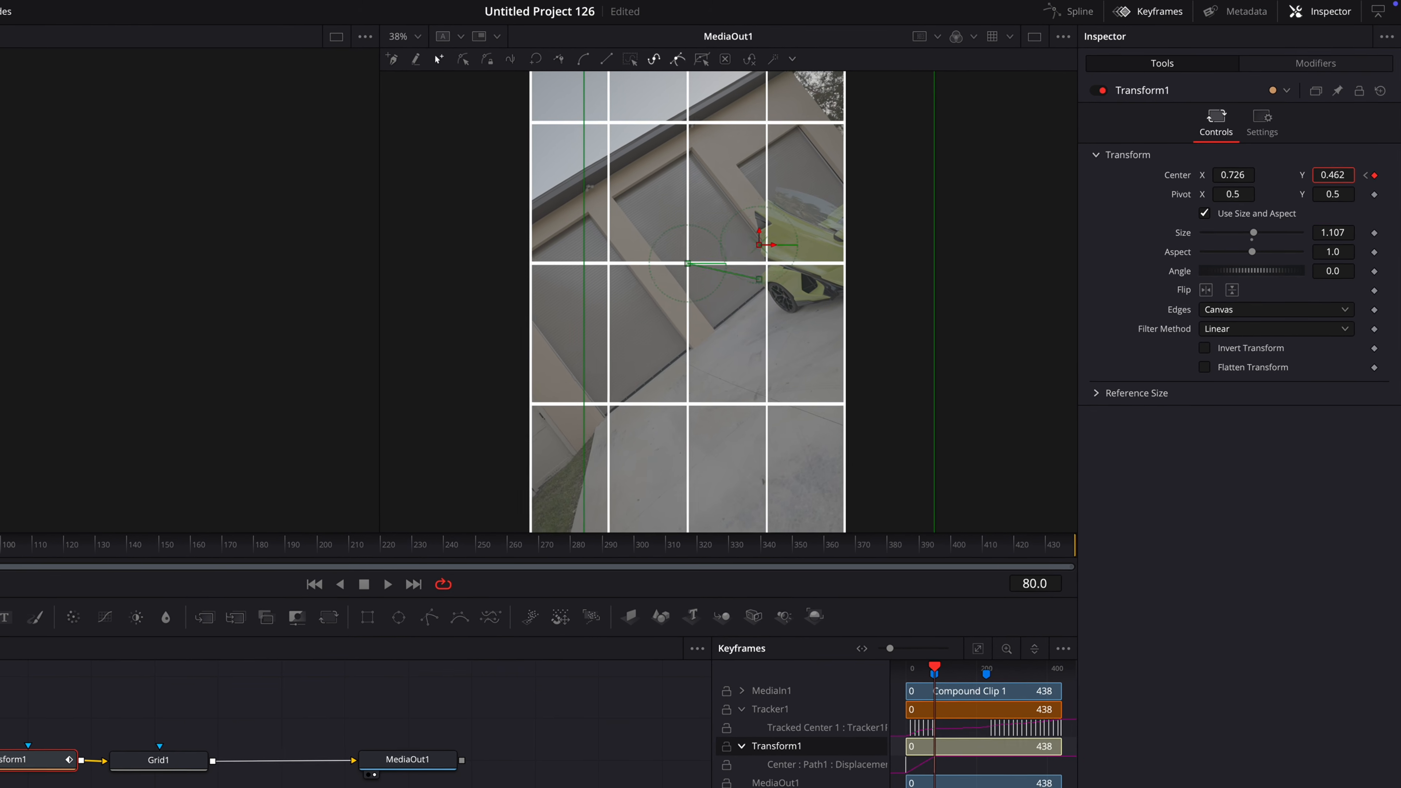
{"action": "left_click_drag", "start_coordinate": [1333, 173], "coordinate": [1344, 173]}
{"action": "scroll", "coordinate": [854, 298], "scroll_direction": "down", "scroll_amount": 4}
{"action": "scroll", "coordinate": [827, 232], "scroll_direction": "up", "scroll_amount": 5}
{"action": "left_click_drag", "start_coordinate": [1234, 173], "coordinate": [1186, 174]}
{"action": "left_click_drag", "start_coordinate": [1338, 216], "coordinate": [1390, 217]}
{"action": "left_click_drag", "start_coordinate": [1245, 162], "coordinate": [1258, 163]}
{"action": "left_click_drag", "start_coordinate": [1347, 202], "coordinate": [1343, 202]}
{"action": "left_click_drag", "start_coordinate": [1342, 151], "coordinate": [1355, 152]}
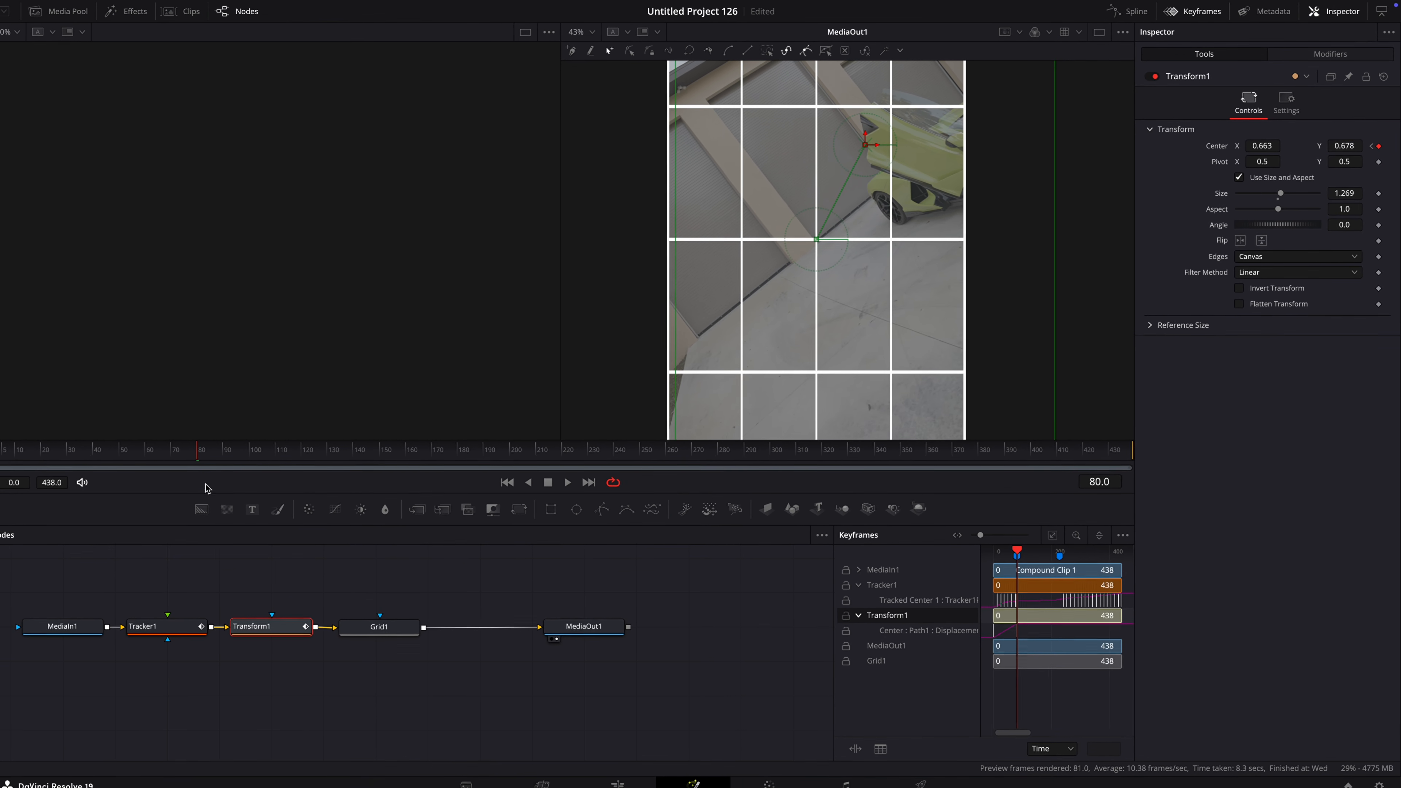
{"action": "left_click_drag", "start_coordinate": [213, 453], "coordinate": [1, 448]}
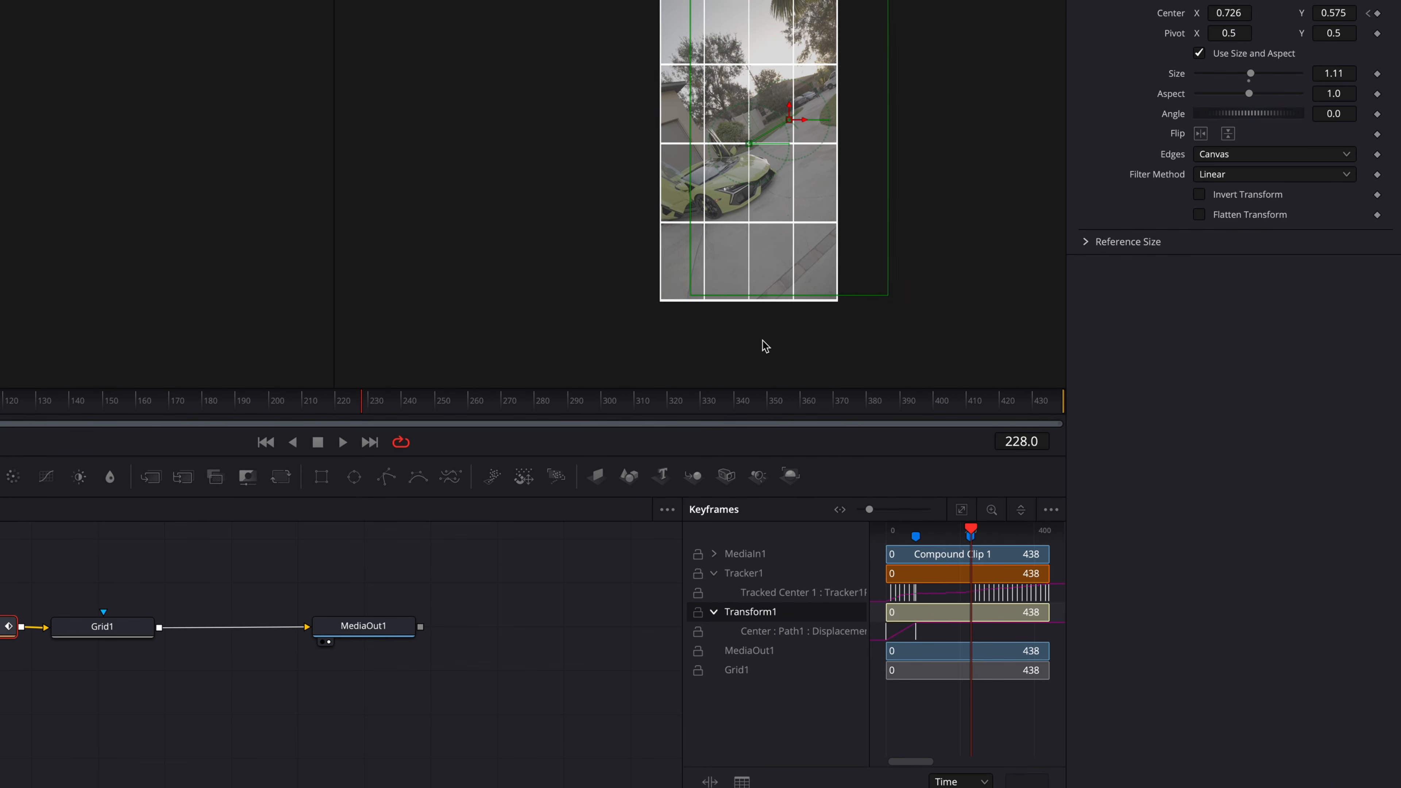
Step: At frame 228, adjust Transform1's center to X 0.64 and Y 0.659 to align the second shot with the grid, and check the move by scrubbing
{"action": "left_click_drag", "start_coordinate": [1226, 64], "coordinate": [1204, 65]}
{"action": "scroll", "coordinate": [685, 299], "scroll_direction": "up", "scroll_amount": 10}
{"action": "left_click_drag", "start_coordinate": [1229, 186], "coordinate": [1227, 186]}
{"action": "scroll", "coordinate": [685, 299], "scroll_direction": "down", "scroll_amount": 4}
{"action": "scroll", "coordinate": [685, 300], "scroll_direction": "up", "scroll_amount": 3}
{"action": "left_click_drag", "start_coordinate": [1330, 186], "coordinate": [1375, 186]}
{"action": "scroll", "coordinate": [787, 301], "scroll_direction": "down", "scroll_amount": 10}
{"action": "scroll", "coordinate": [788, 306], "scroll_direction": "up", "scroll_amount": 1}
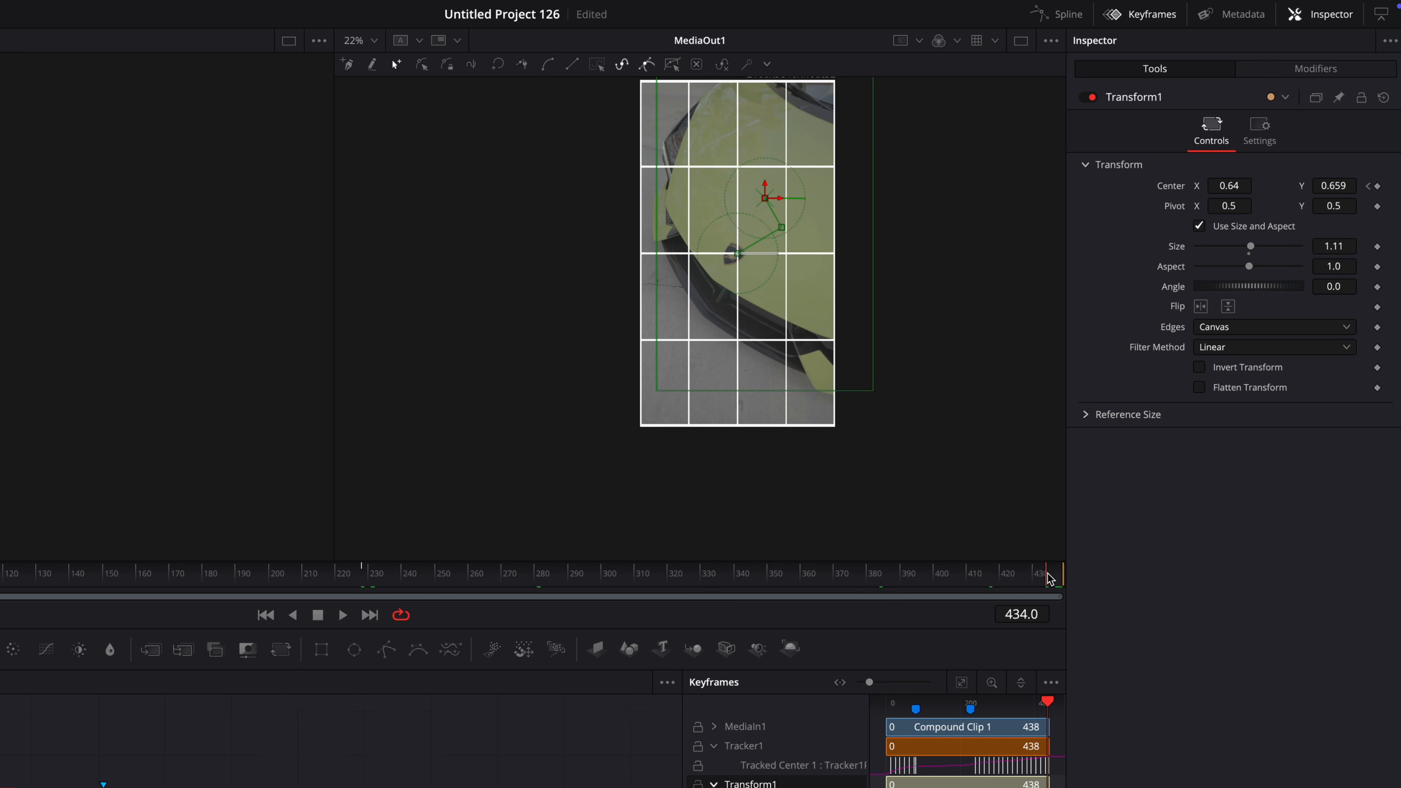
{"action": "left_click_drag", "start_coordinate": [1049, 578], "coordinate": [833, 578]}
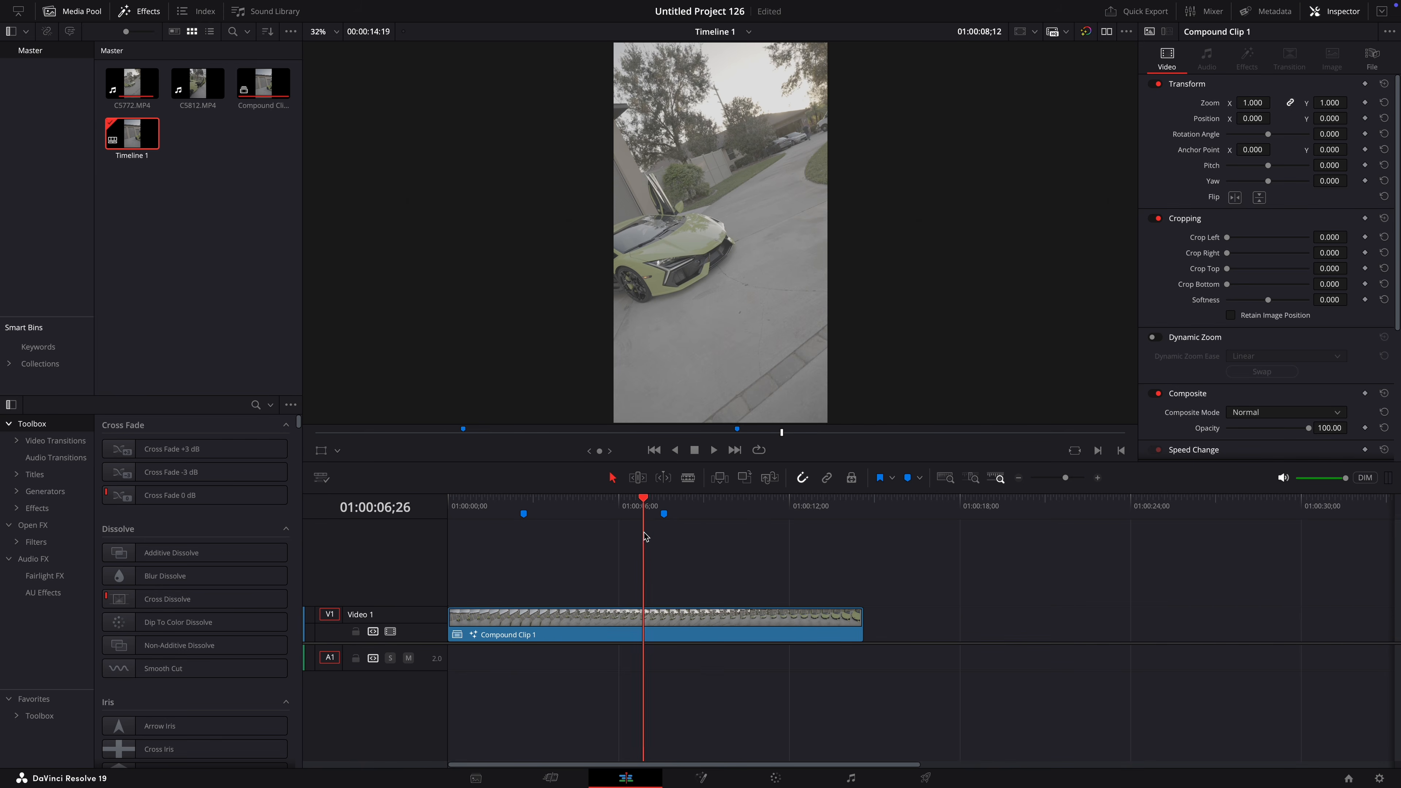
Step: Scrub through Compound Clip 1 on the edit timeline and wrap it in a new compound clip
{"action": "left_click_drag", "start_coordinate": [614, 535], "coordinate": [571, 534]}
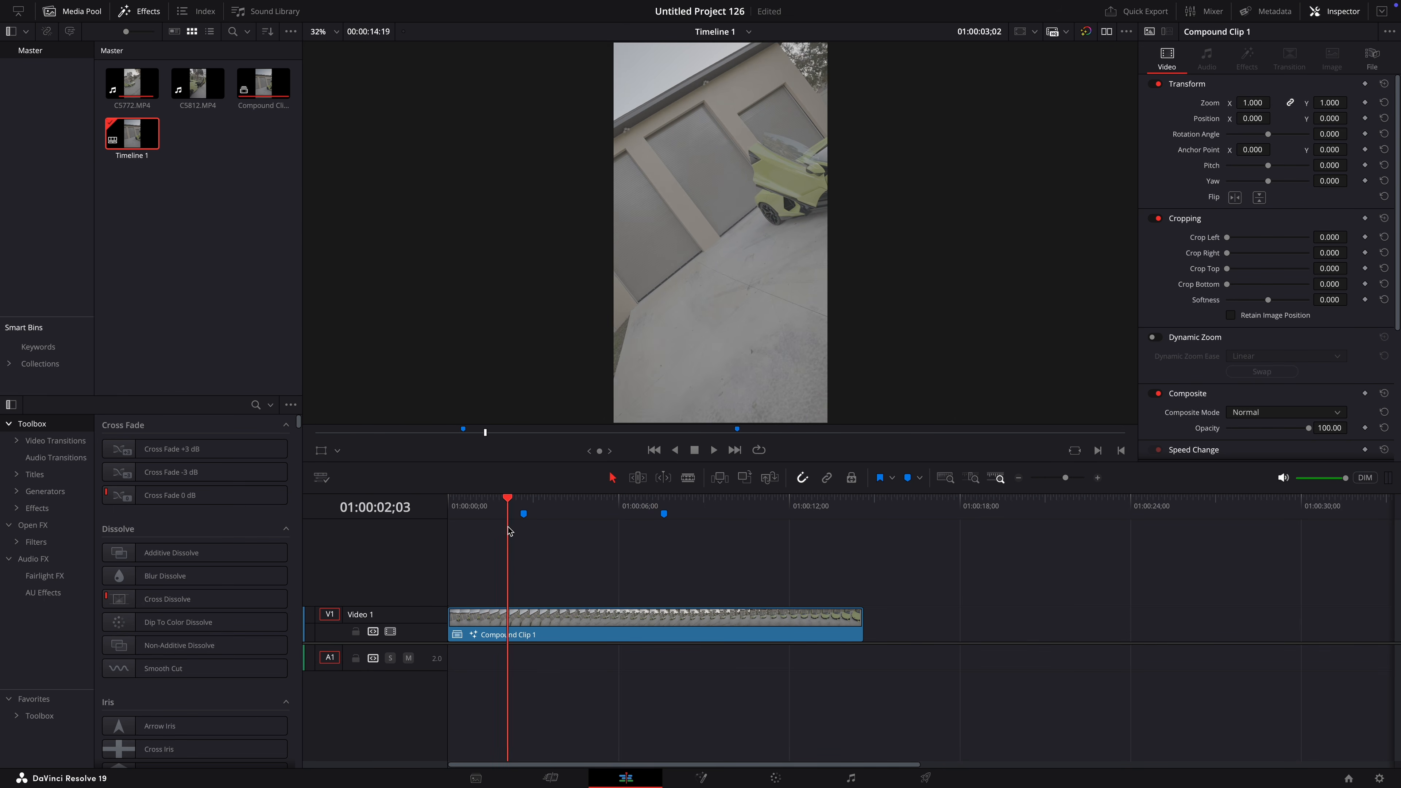
{"action": "left_click_drag", "start_coordinate": [484, 526], "coordinate": [394, 535]}
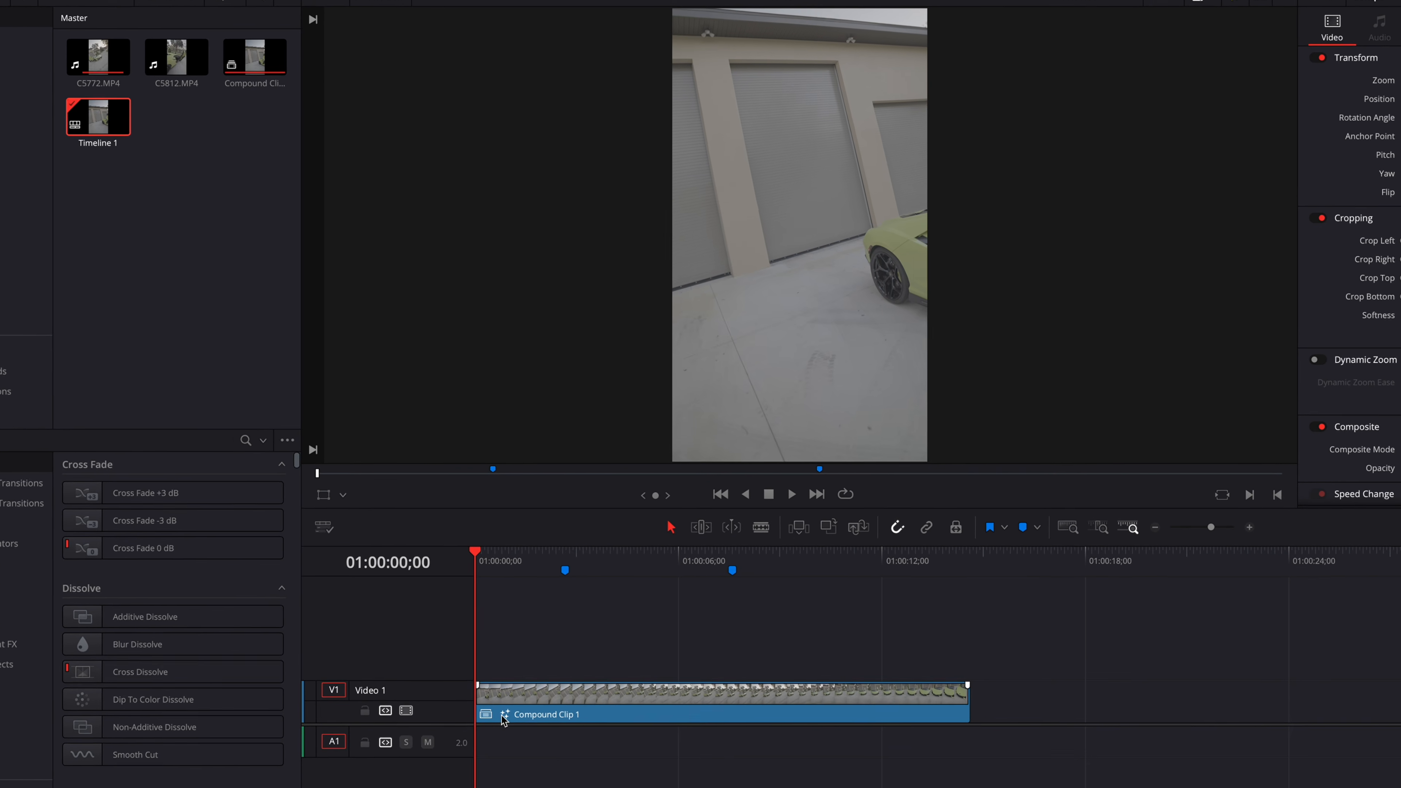
{"action": "right_click", "coordinate": [492, 629]}
{"action": "left_click", "coordinate": [607, 225]}
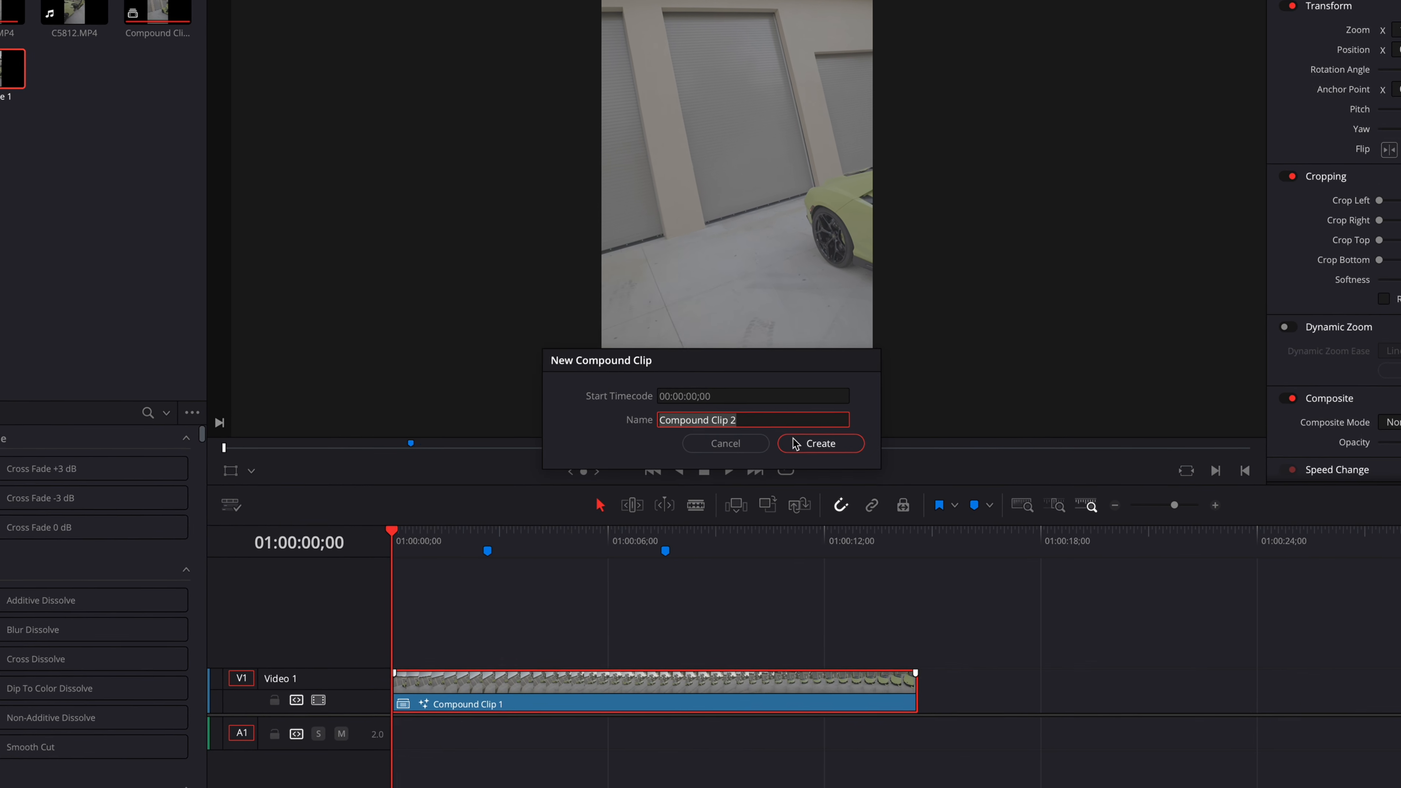
{"action": "left_click", "coordinate": [816, 624]}
Step: Open the new compound clip in Fusion and add a Time Stretcher node after MediaIn1
{"action": "left_click", "coordinate": [700, 779]}
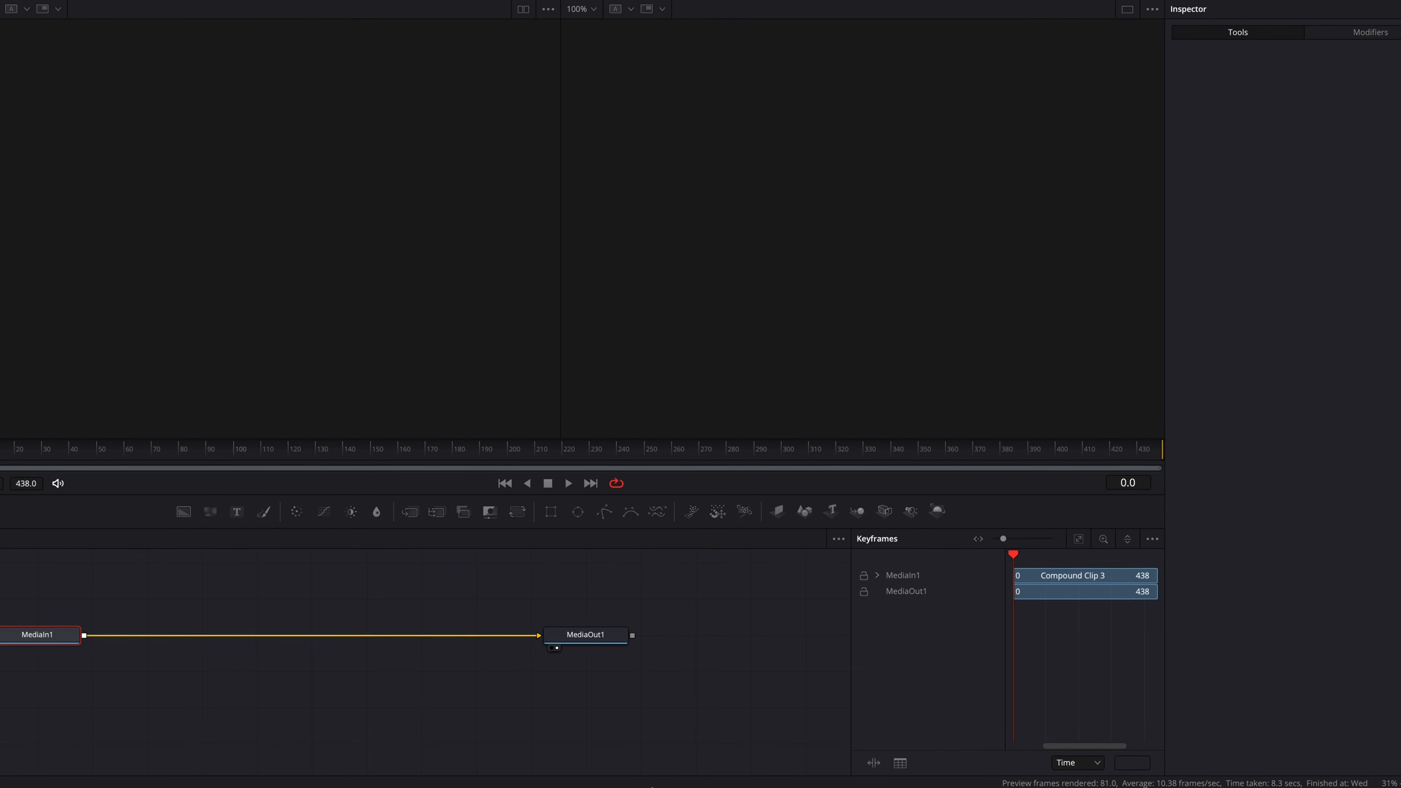
{"action": "key", "text": "shift+space"}
{"action": "type", "text": "time str"}
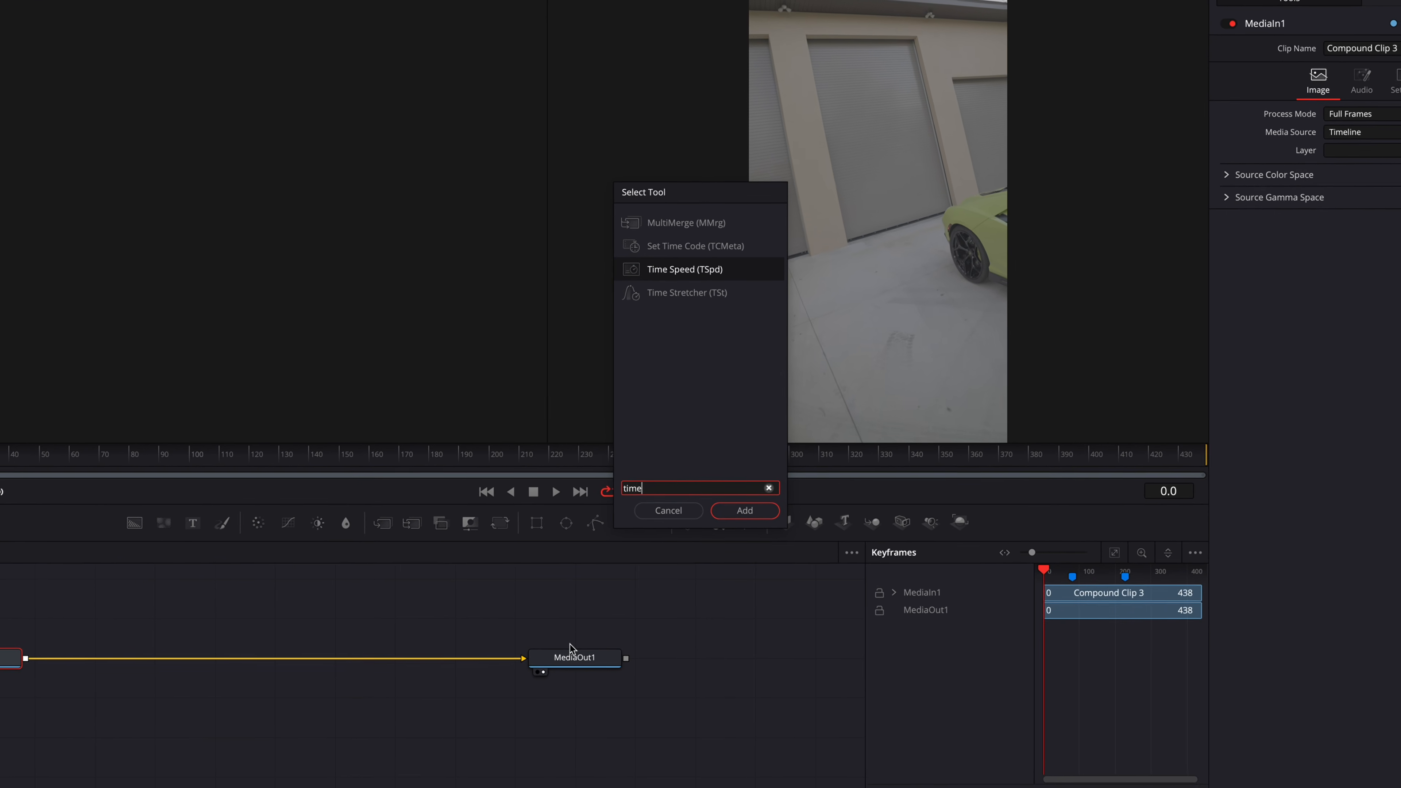
{"action": "key", "text": "Return"}
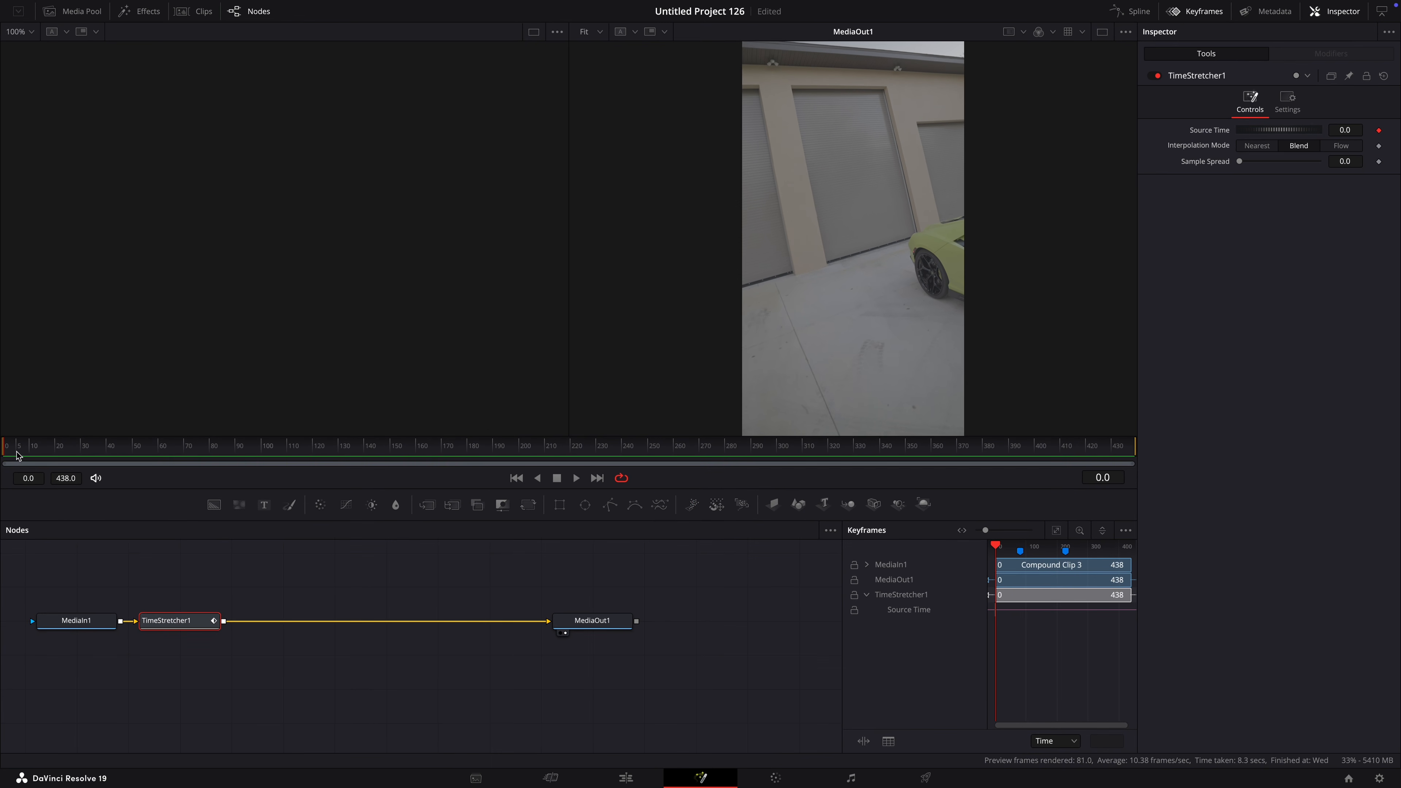
Step: Keyframe TimeStretcher1's source time to 229.1 at frame 50 and 430.0 at frame 90
{"action": "left_click_drag", "start_coordinate": [17, 452], "coordinate": [81, 454]}
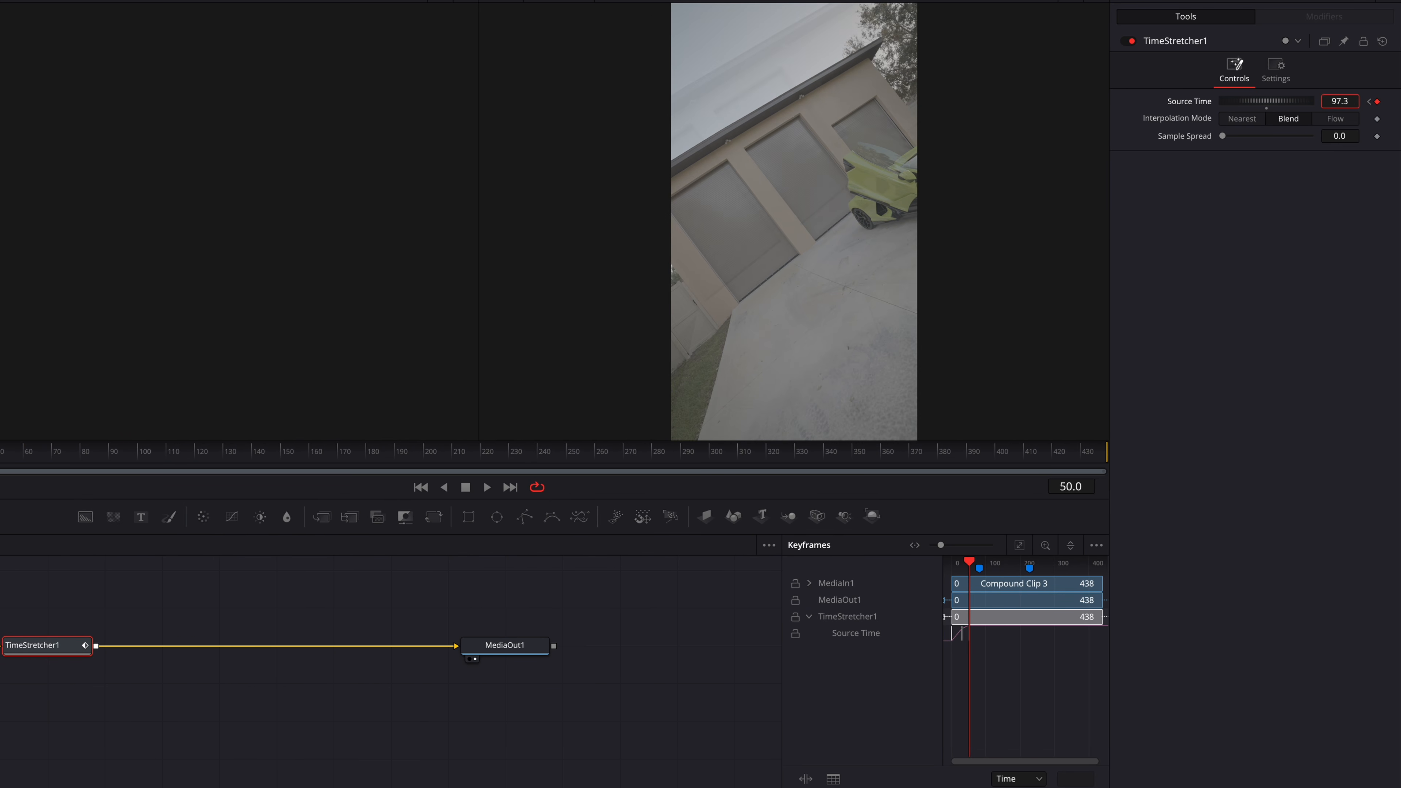
{"action": "left_click_drag", "start_coordinate": [1339, 101], "coordinate": [1388, 101]}
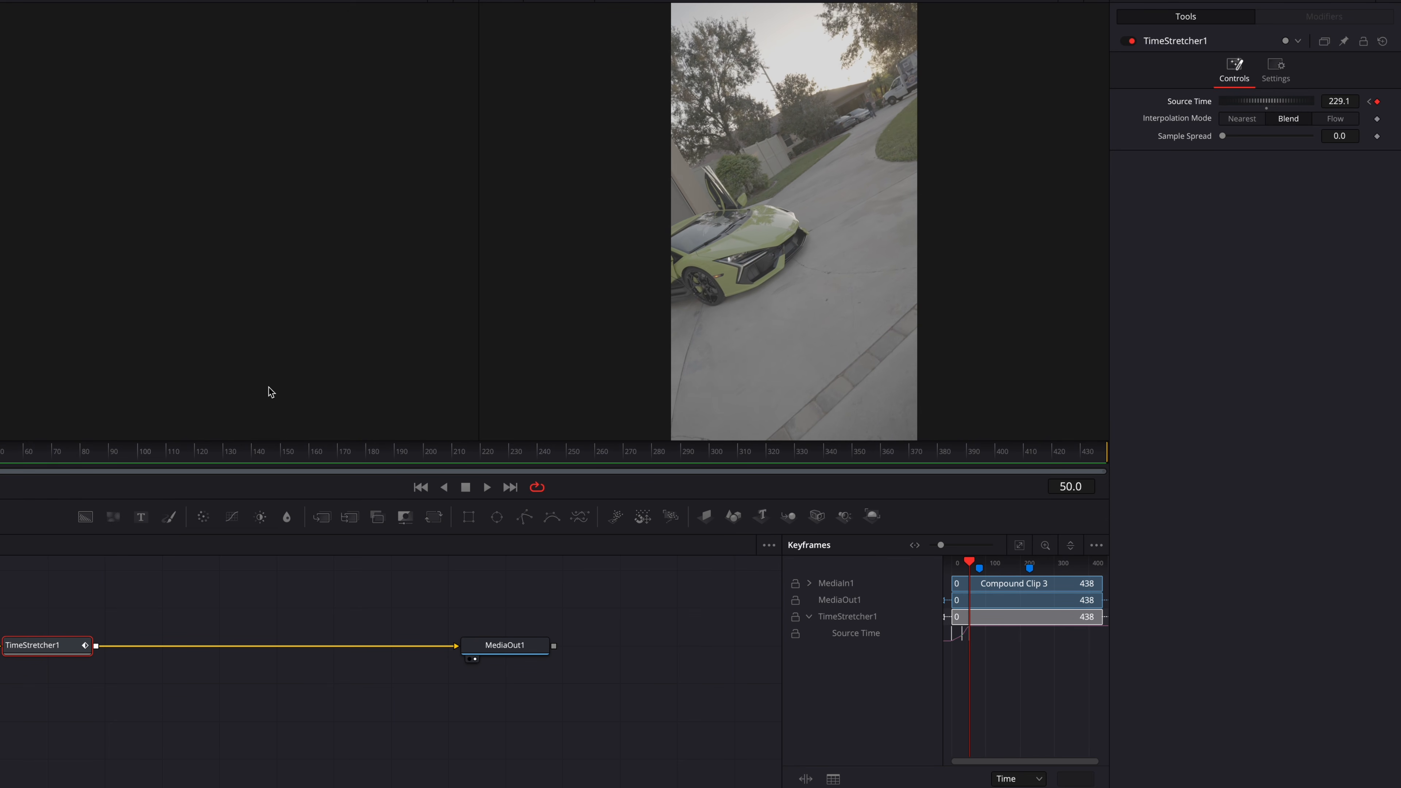
{"action": "left_click", "coordinate": [86, 462]}
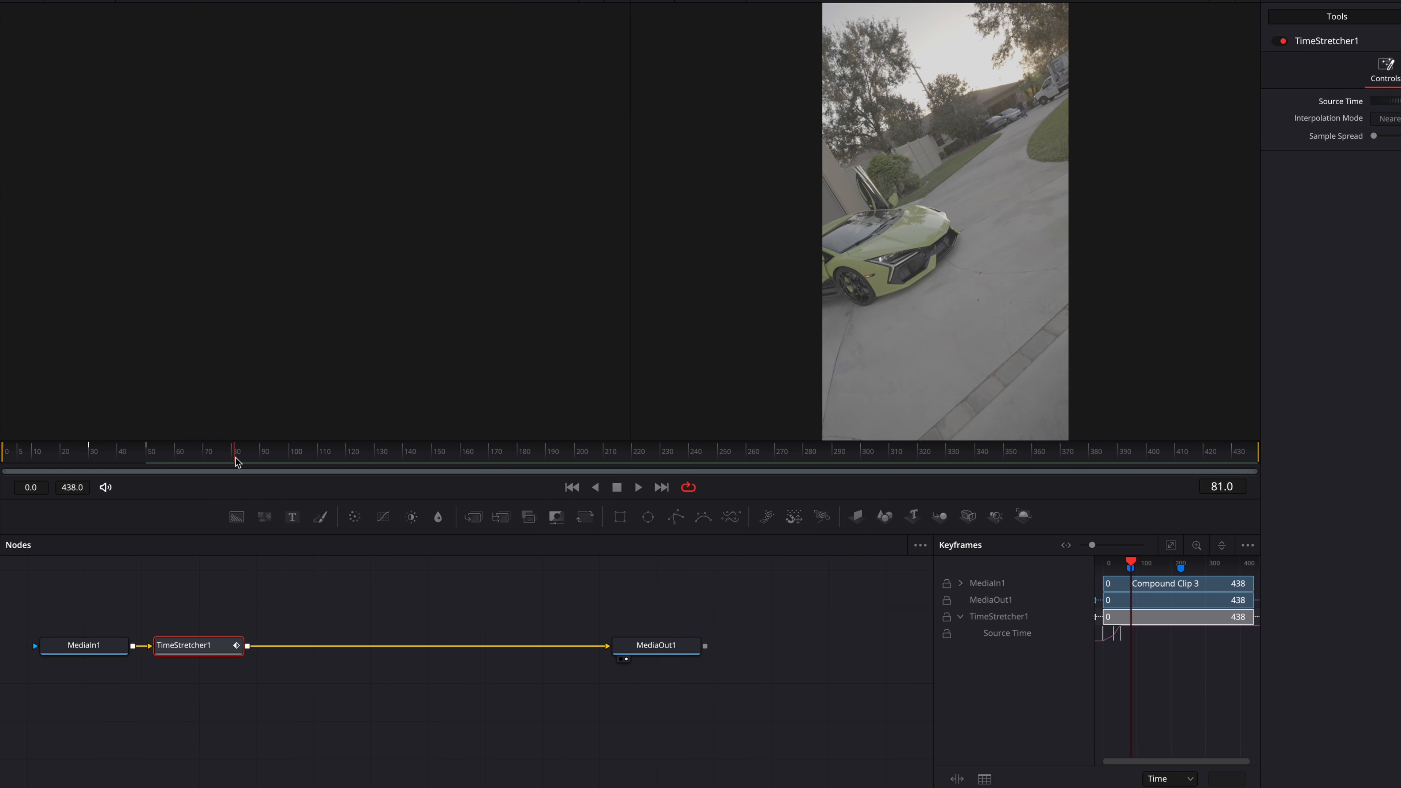
{"action": "left_click_drag", "start_coordinate": [236, 458], "coordinate": [262, 460]}
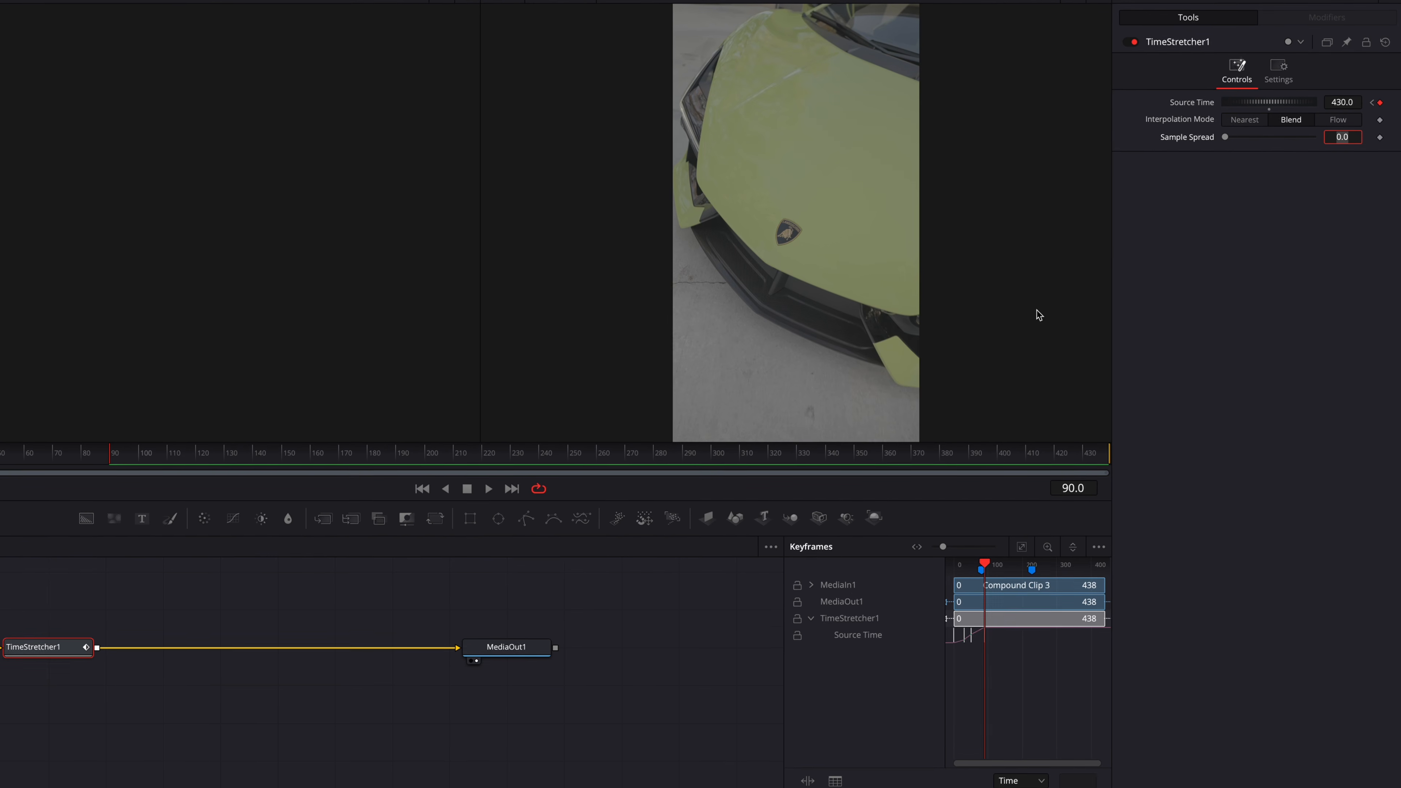
Step: Show TimeStretcher1's Source Time curve in the spline editor, smooth its keyframes, bring the last one to about frame 60, and scrub the result
{"action": "left_click", "coordinate": [1102, 20]}
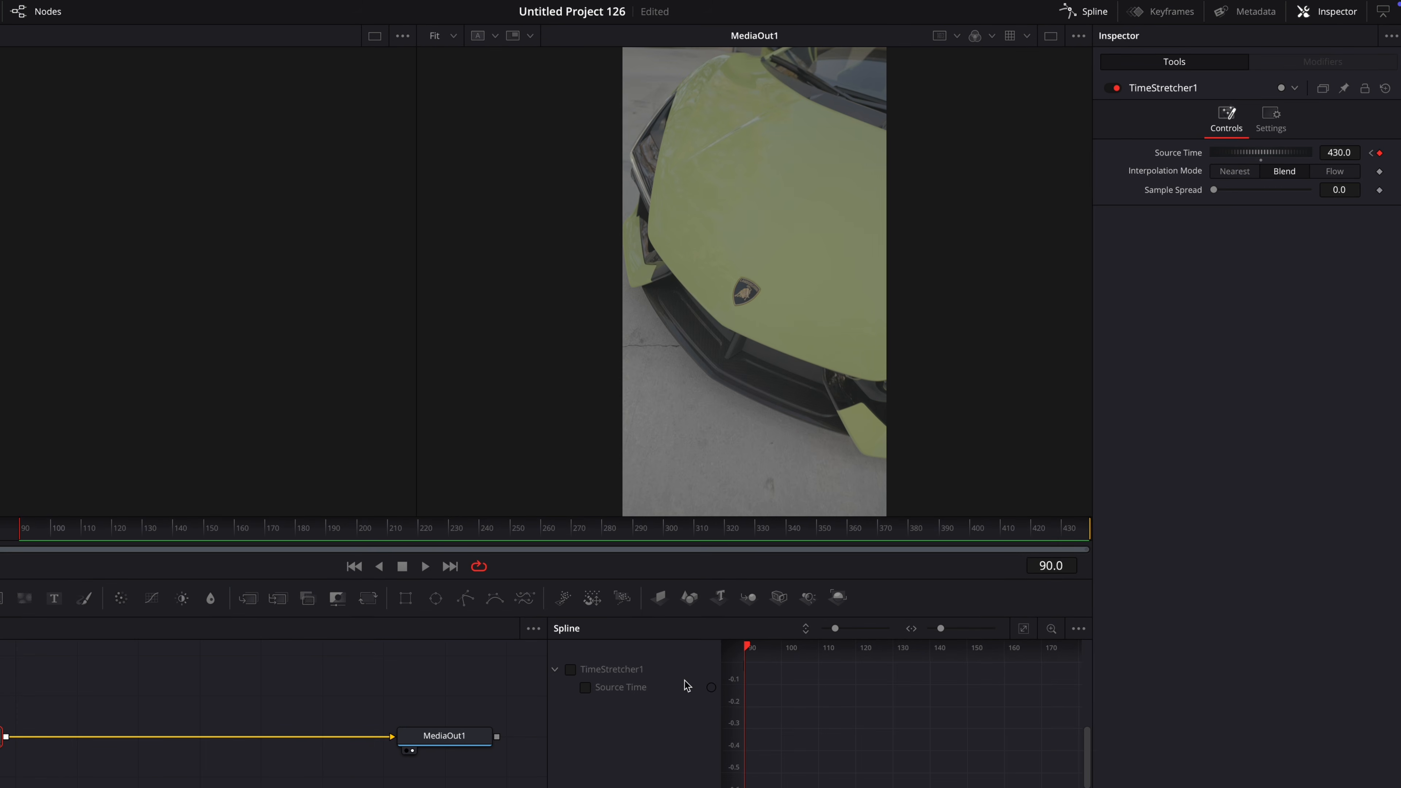
{"action": "left_click", "coordinate": [570, 670]}
{"action": "left_click", "coordinate": [1024, 629]}
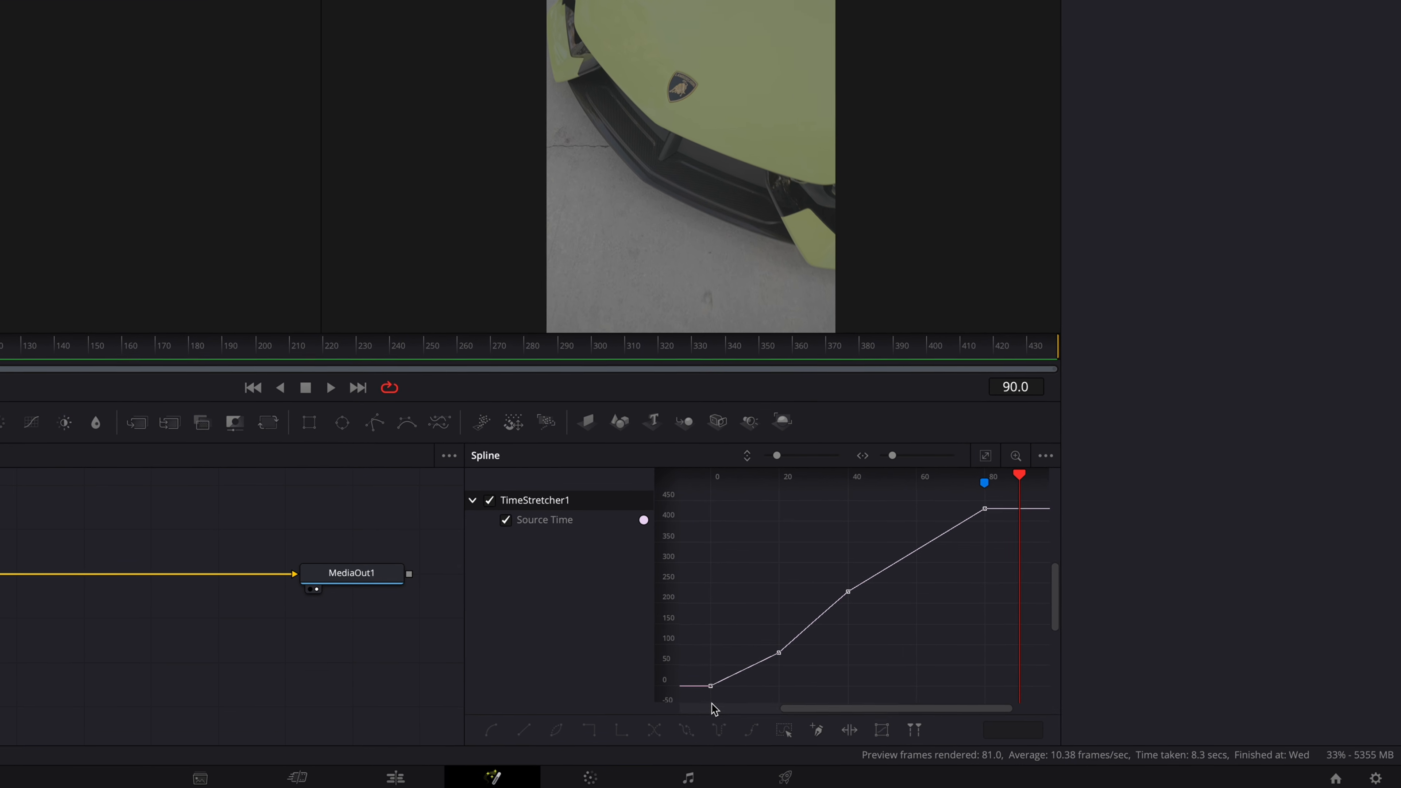
{"action": "left_click_drag", "start_coordinate": [709, 696], "coordinate": [733, 679]}
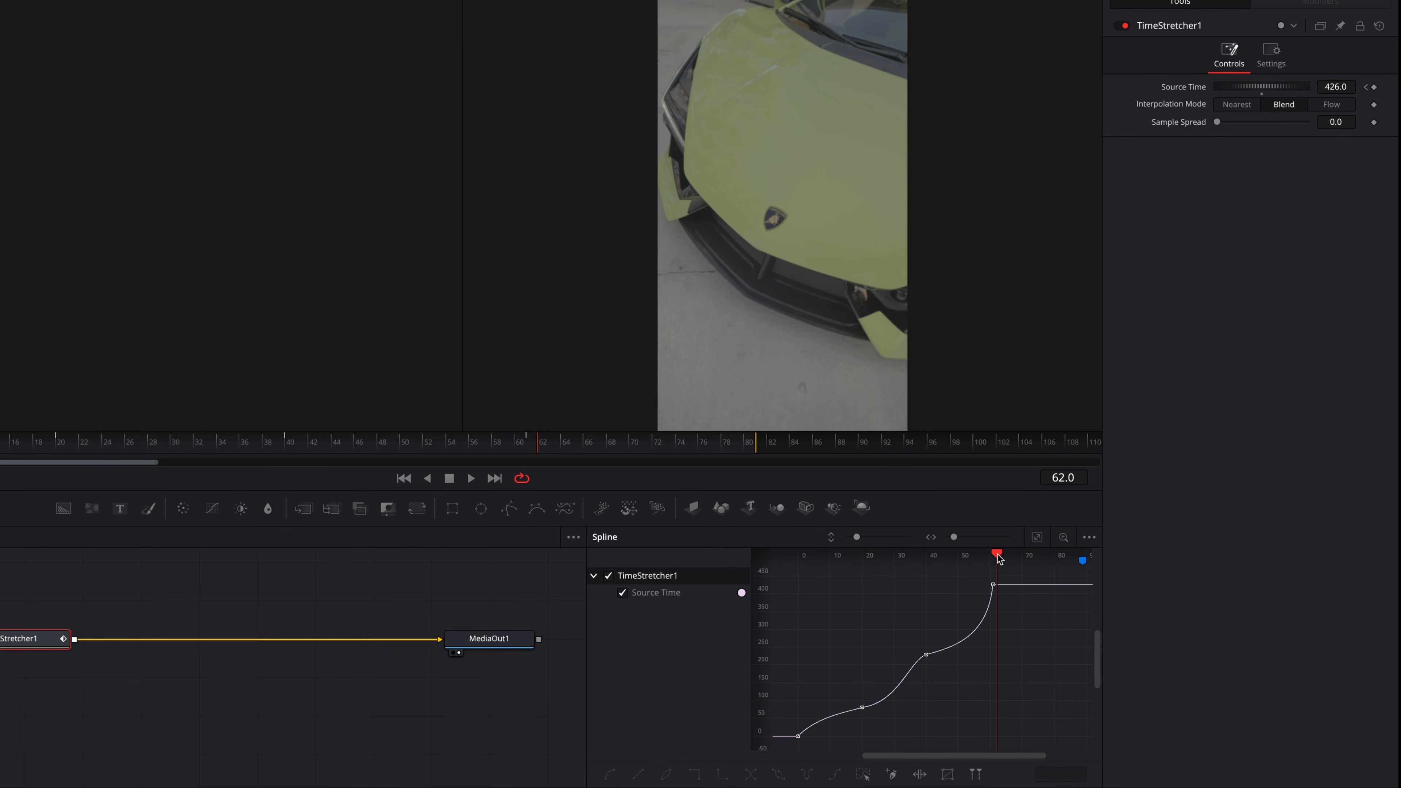
{"action": "mouse_move", "coordinate": [959, 559]}
{"action": "left_mouse_down"}
{"action": "mouse_move", "coordinate": [721, 558]}
{"action": "mouse_move", "coordinate": [944, 552]}
{"action": "left_mouse_up"}
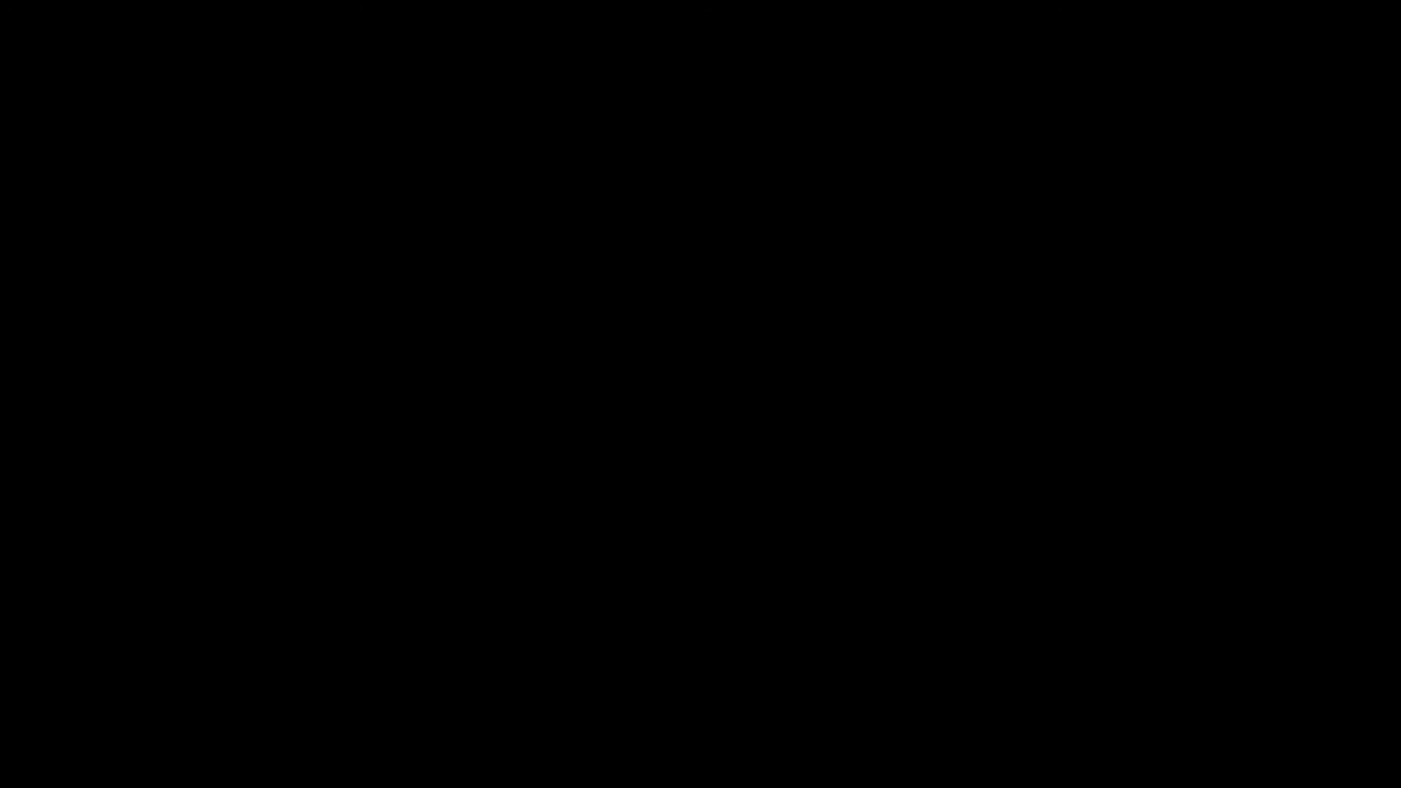